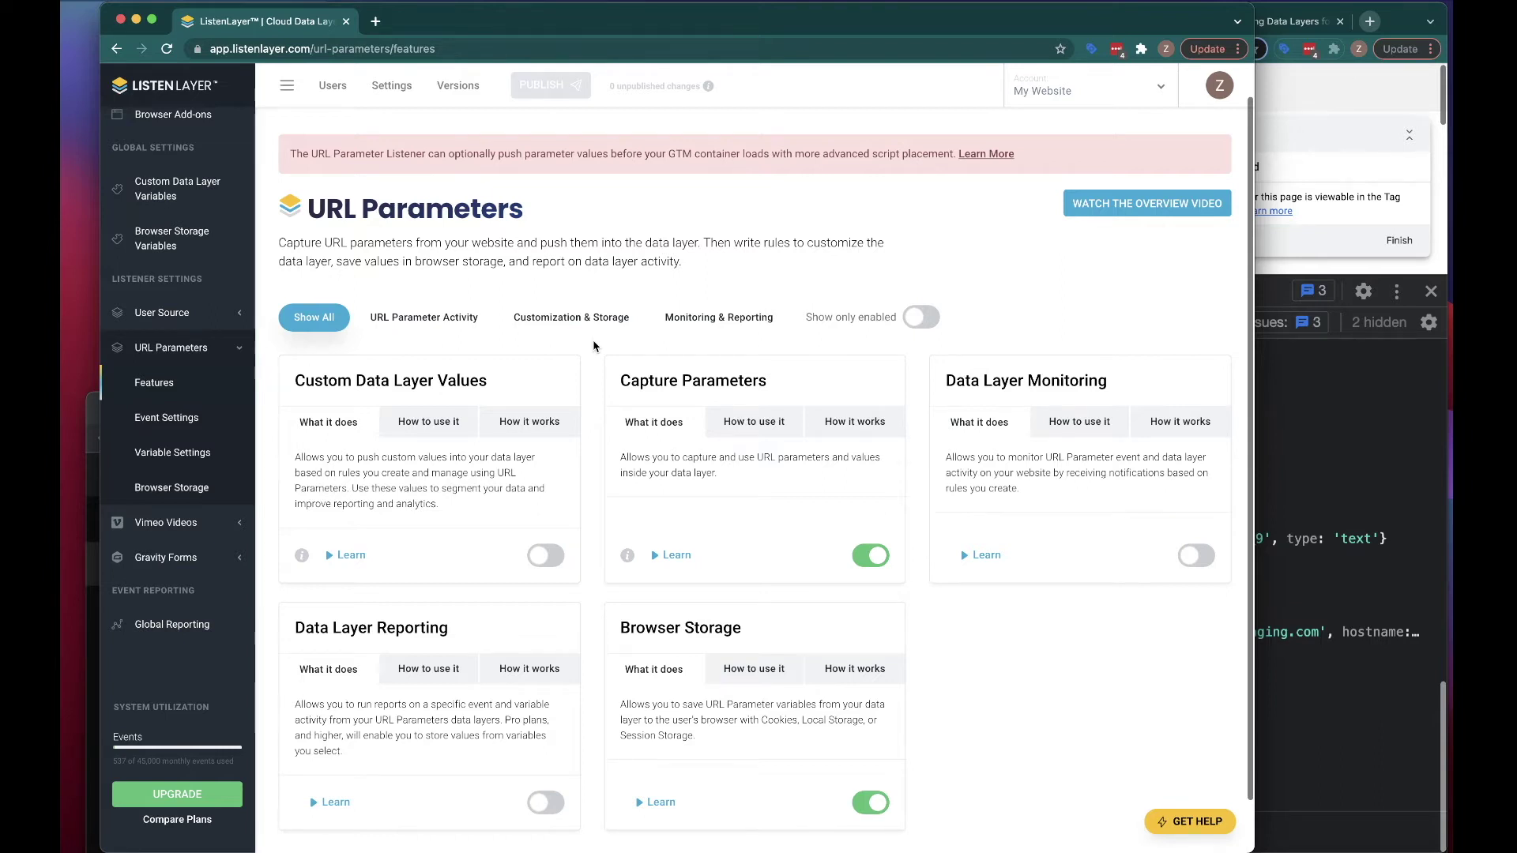
Show only the URL Parameter Activity features, and open the URL Parameters browser storage rule Save FBCLID for editing.
click(398, 322)
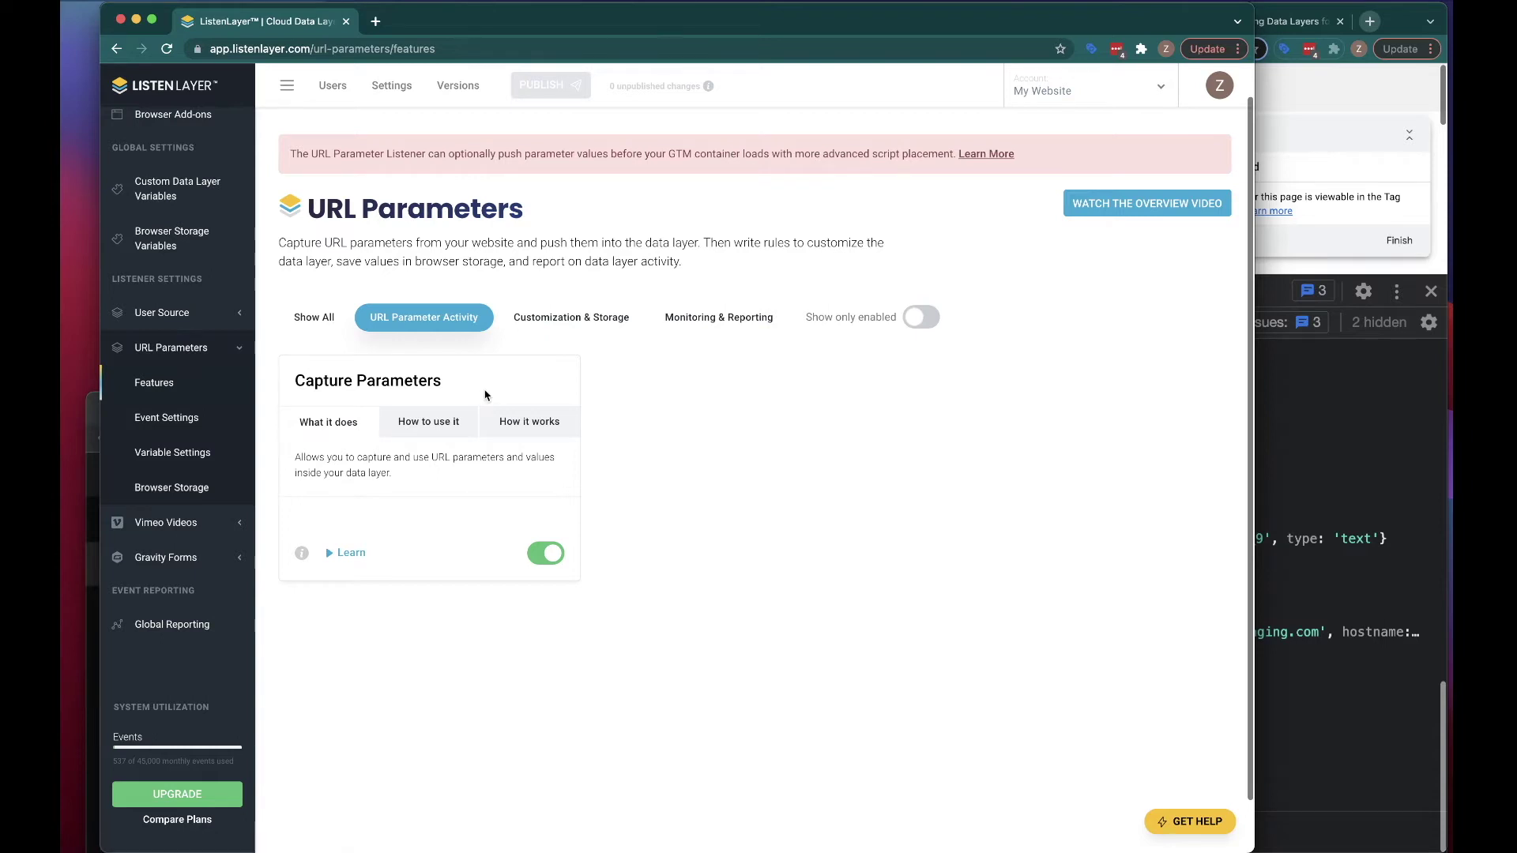
click(173, 488)
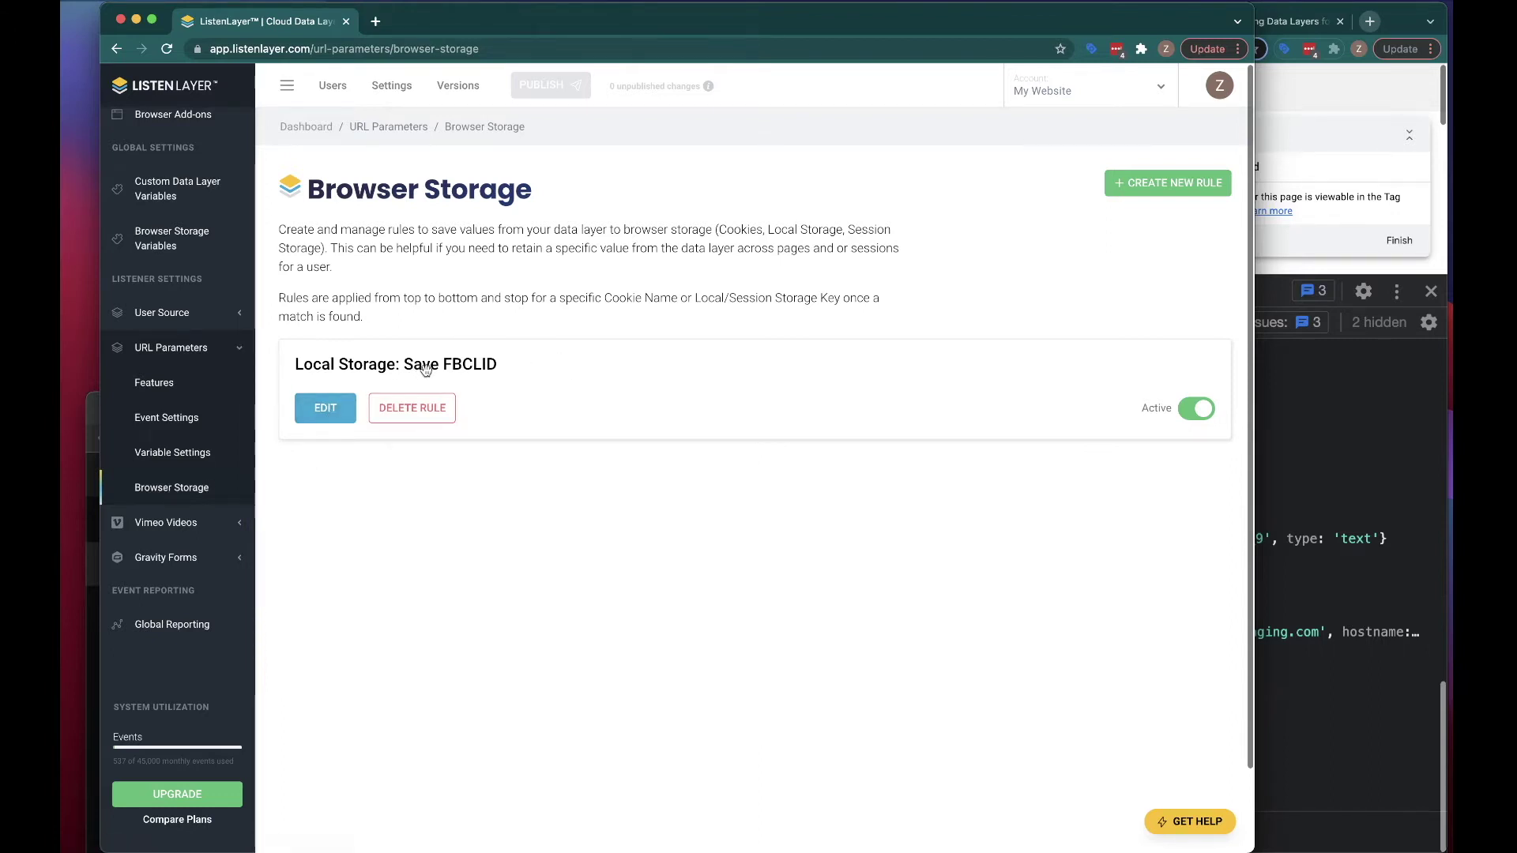
click(323, 410)
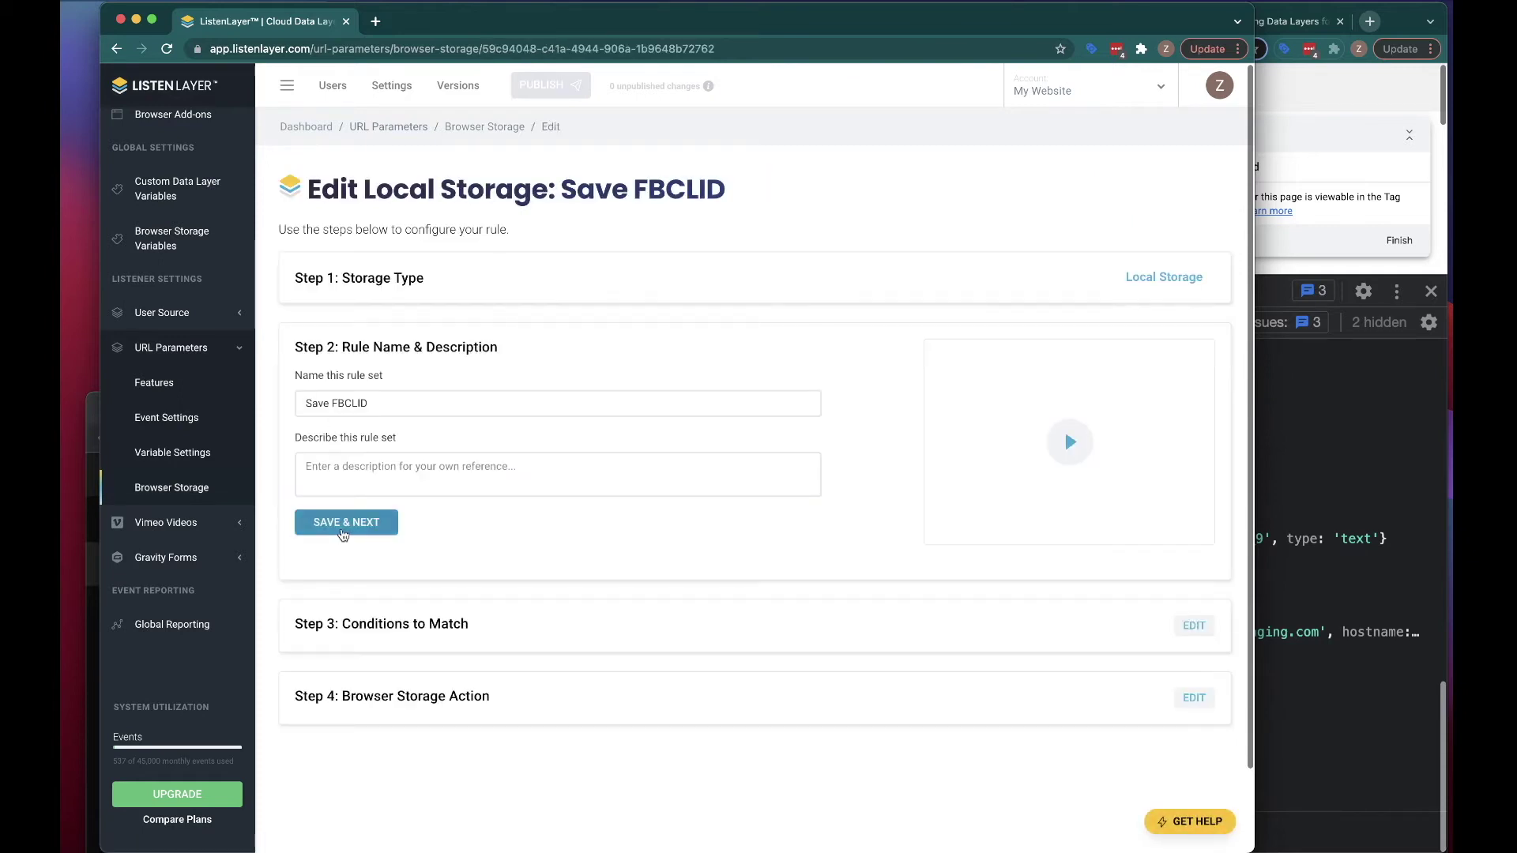
Go through the Save FBCLID rule's matching conditions to its browser storage action and examine the value assigned to the user_fbclid key.
click(344, 523)
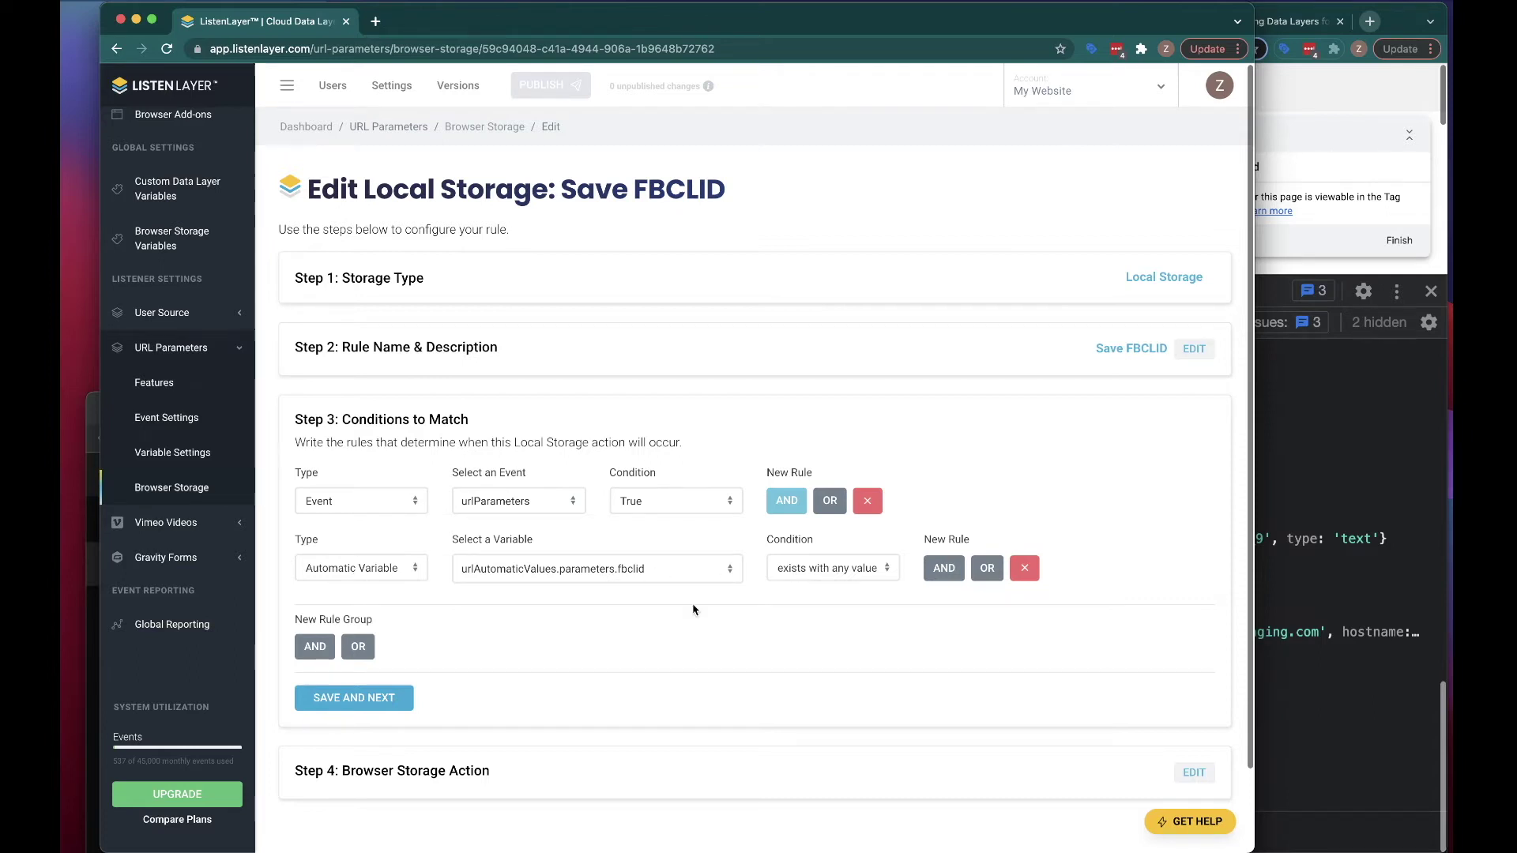
click(382, 698)
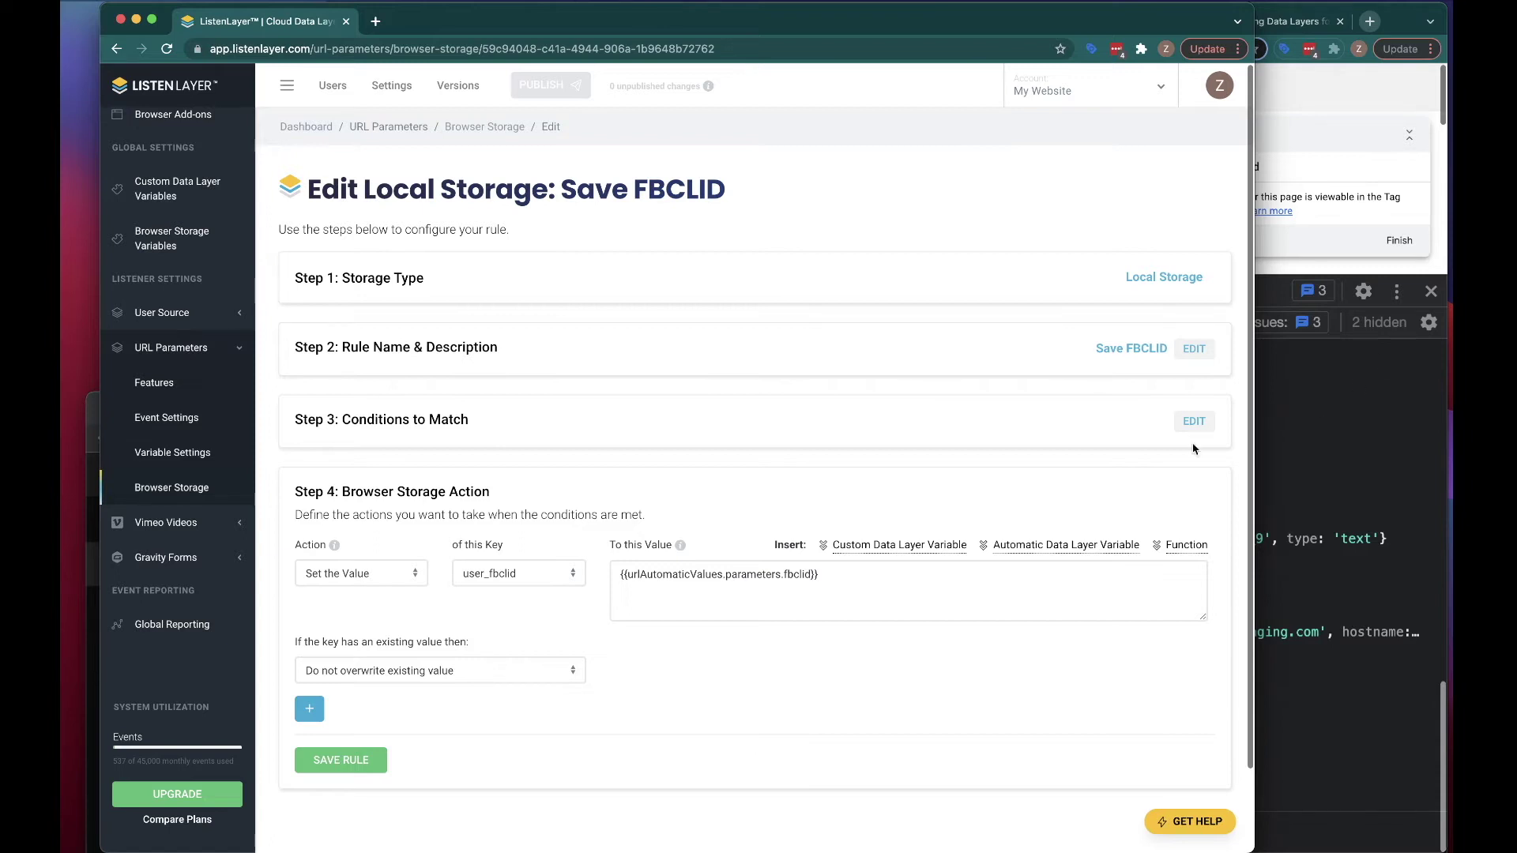
drag(363, 192, 549, 192)
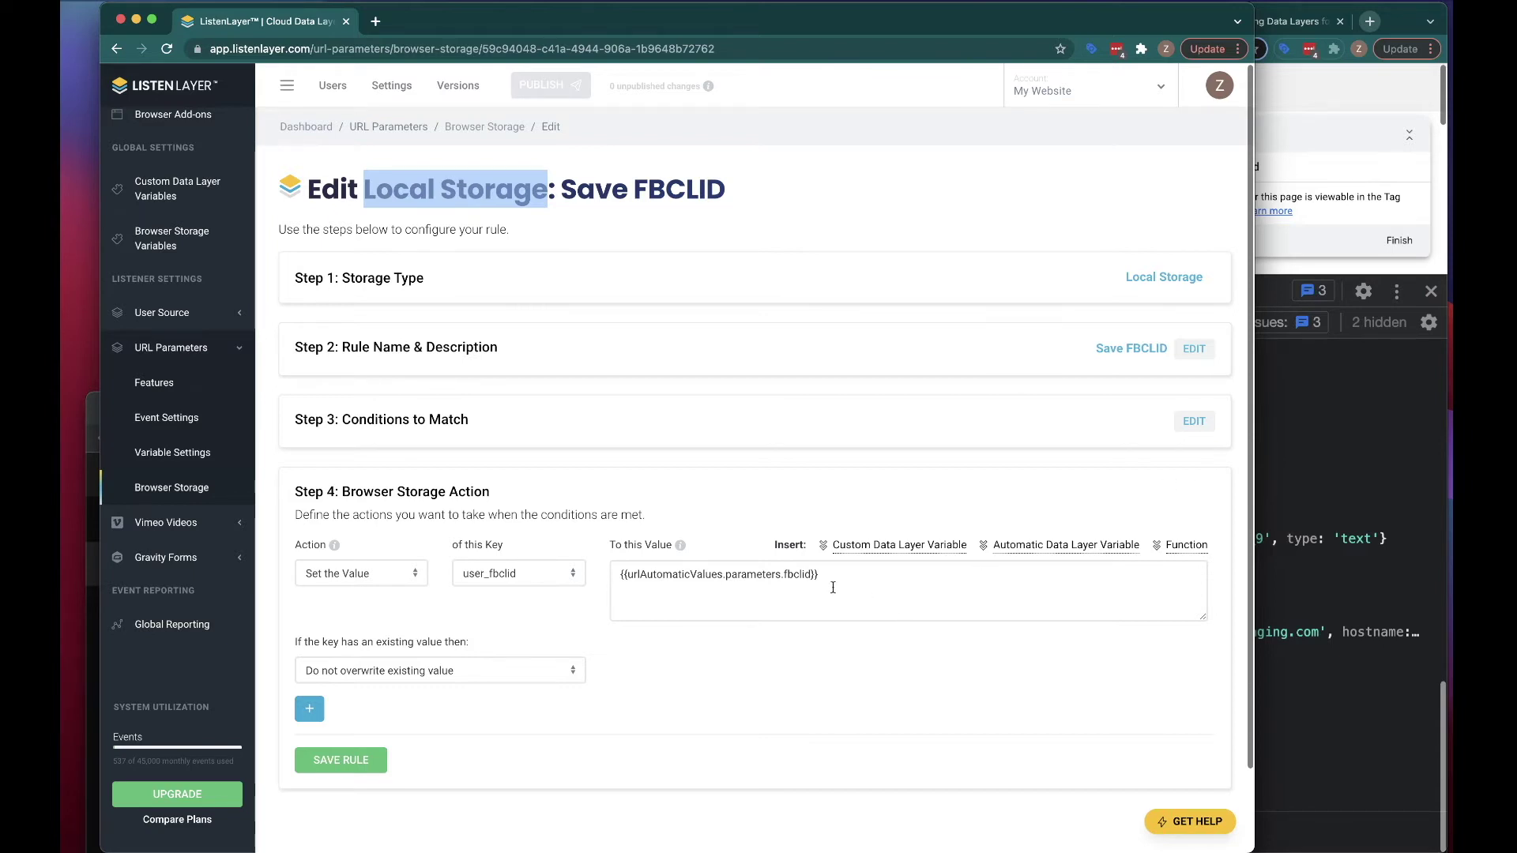
drag(840, 574, 613, 578)
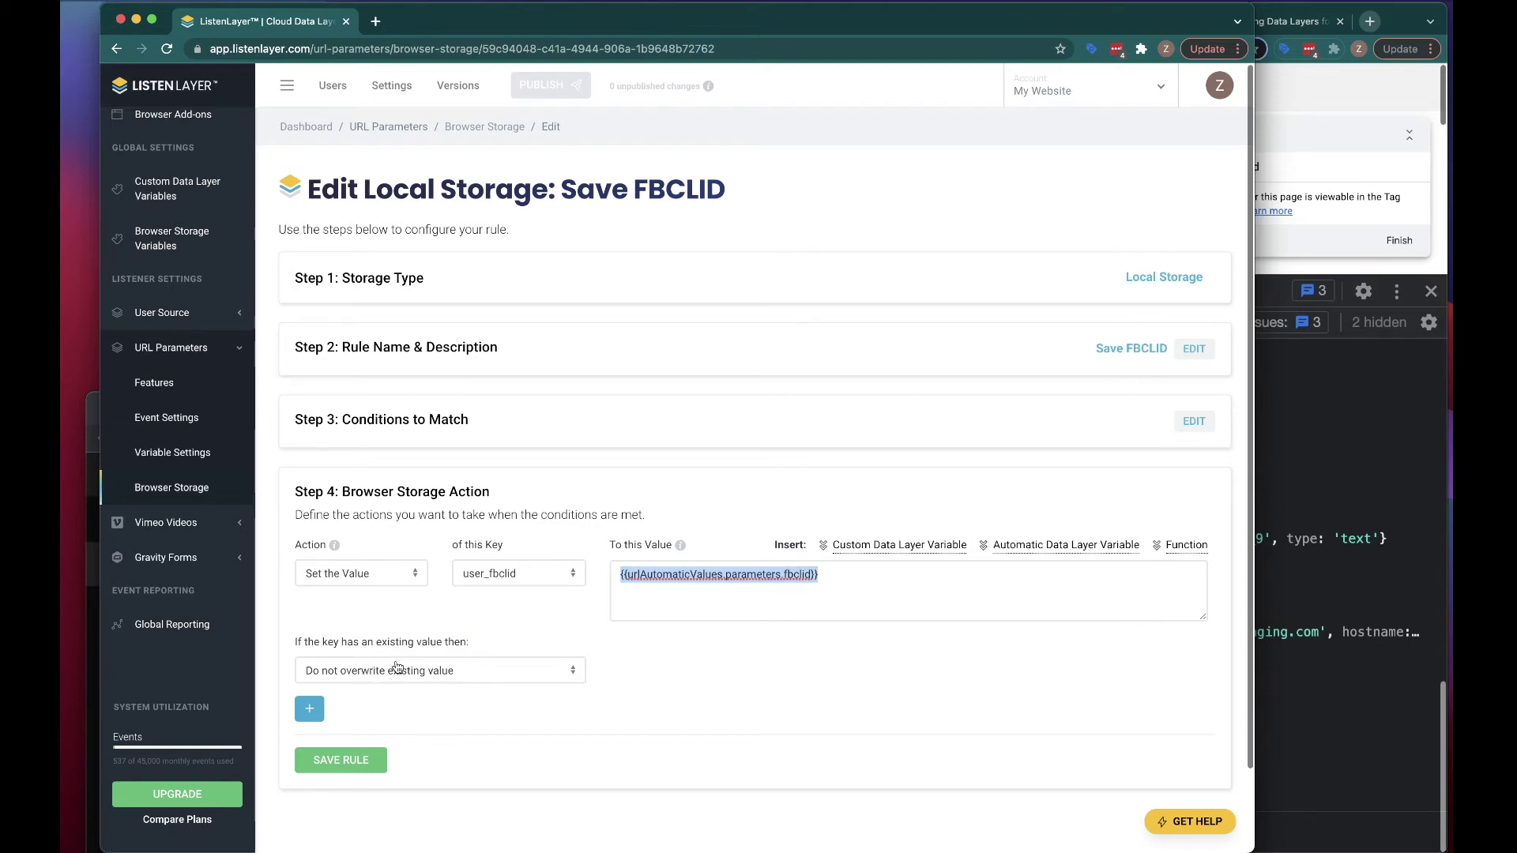
Switch to the ListenLayer Demo page and replace the utm_source query in its address with f after the question mark.
click(1310, 441)
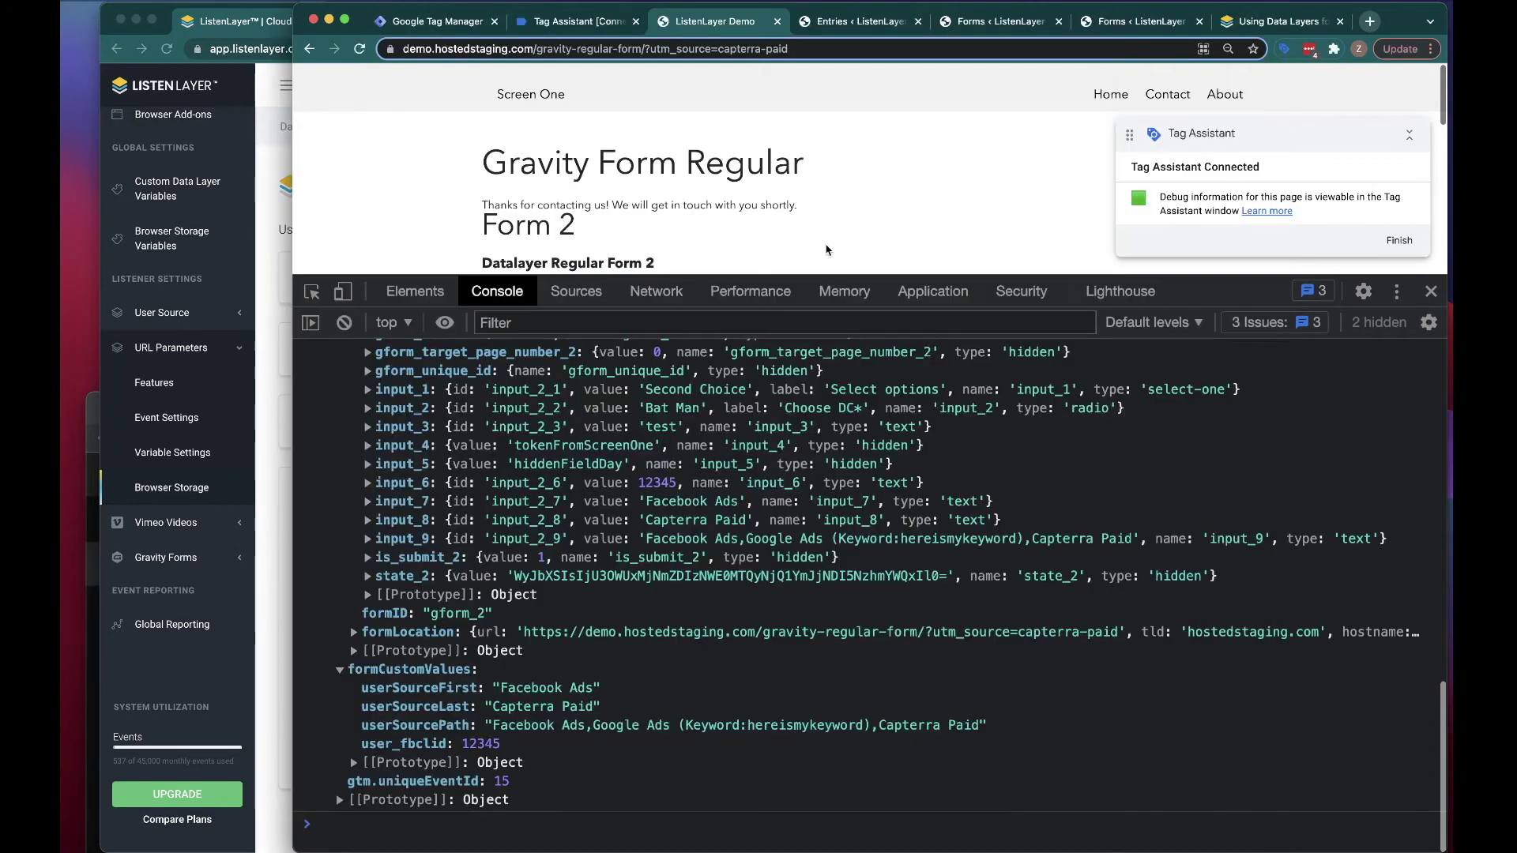
drag(653, 48, 866, 46)
text(f)
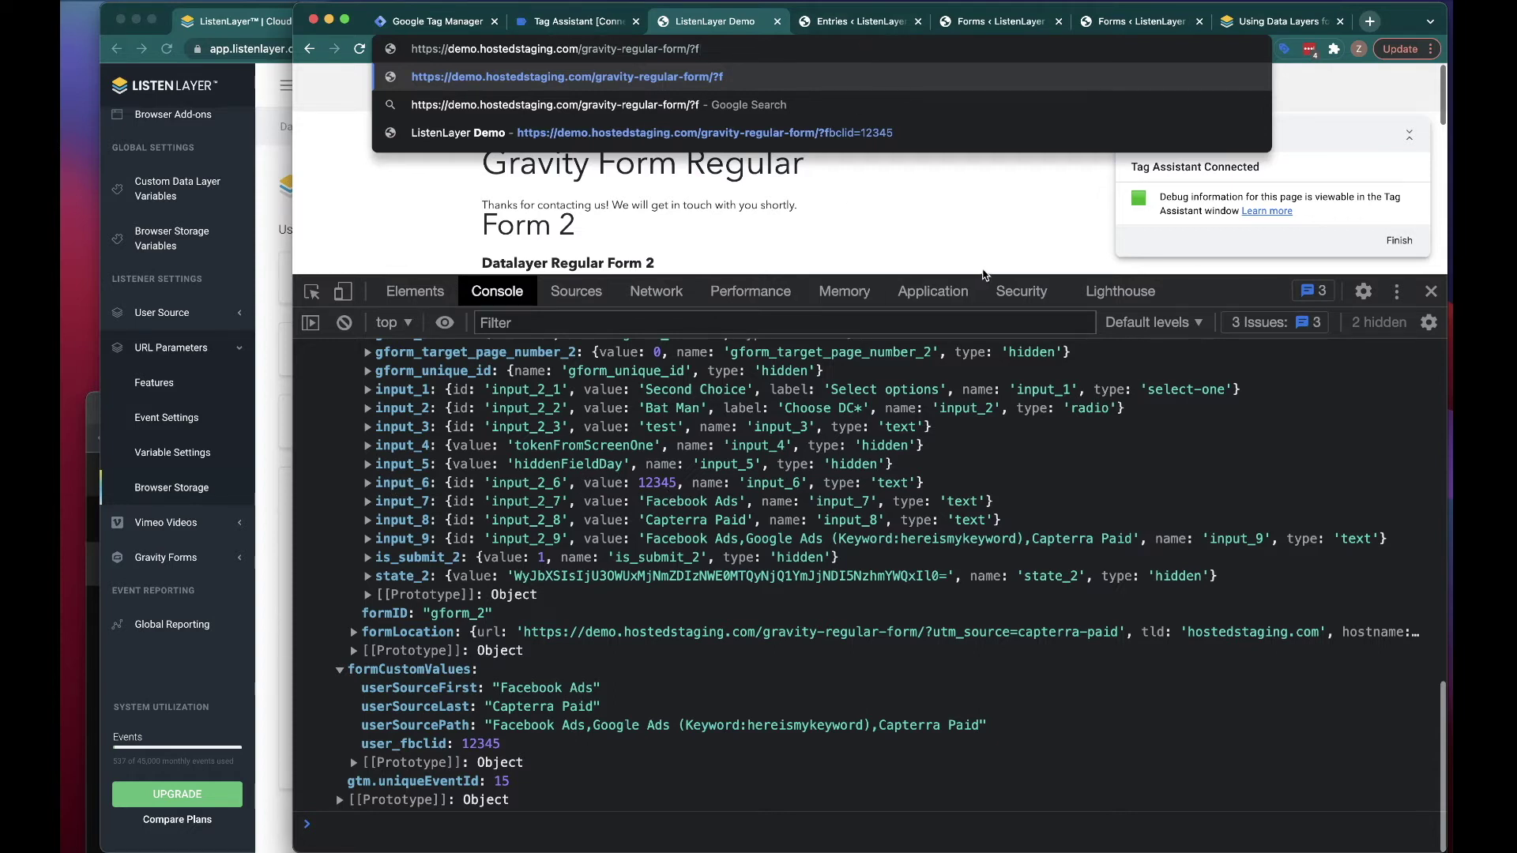
Filter the demo site's local storage entries by fbclid in the developer tools and inspect the user_fbclid key.
click(933, 291)
double_click(827, 324)
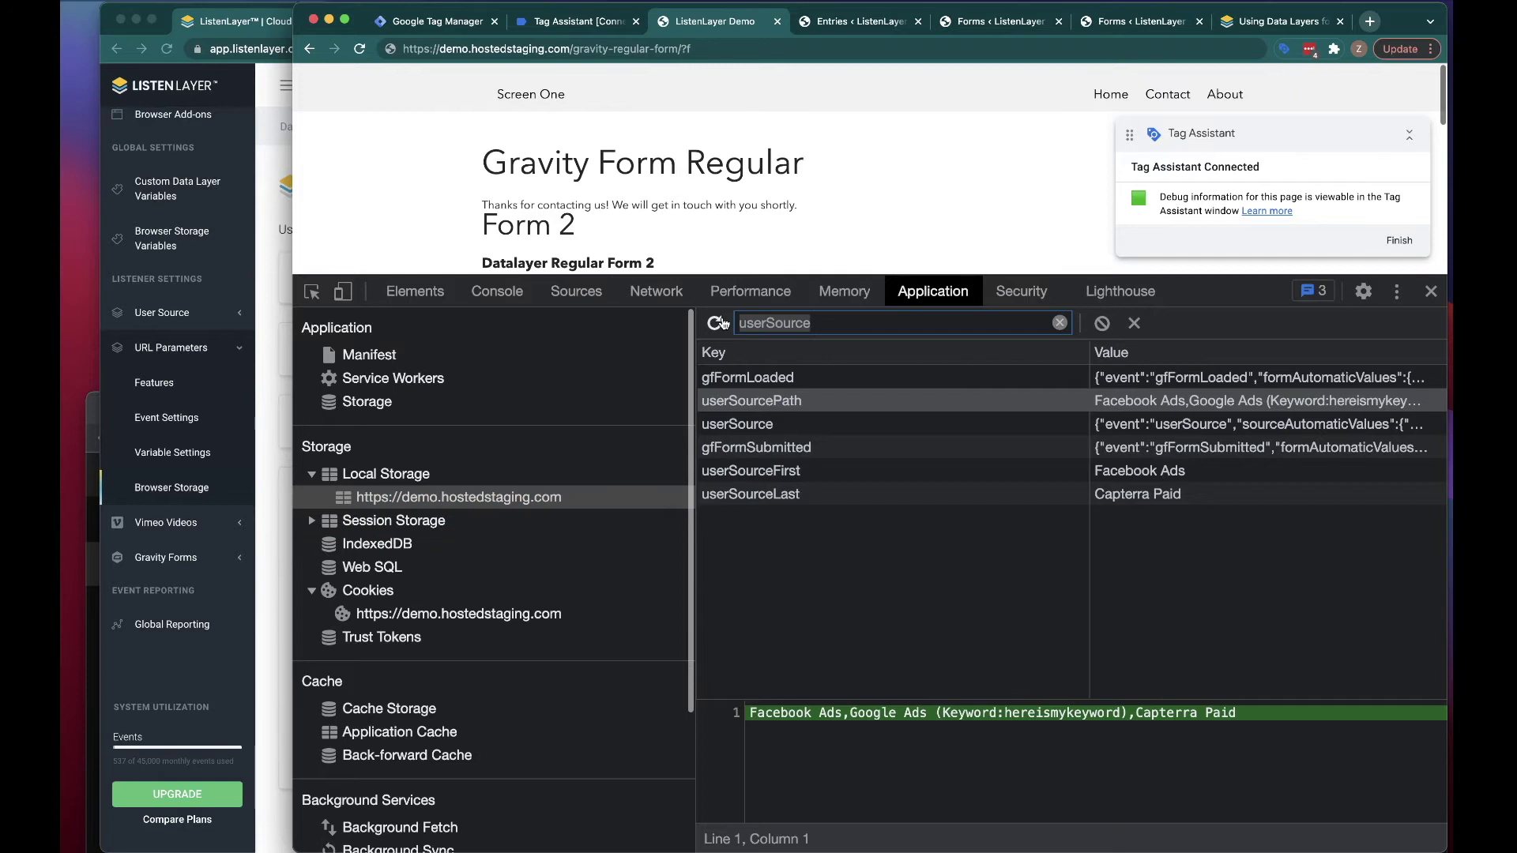
text(fbclid)
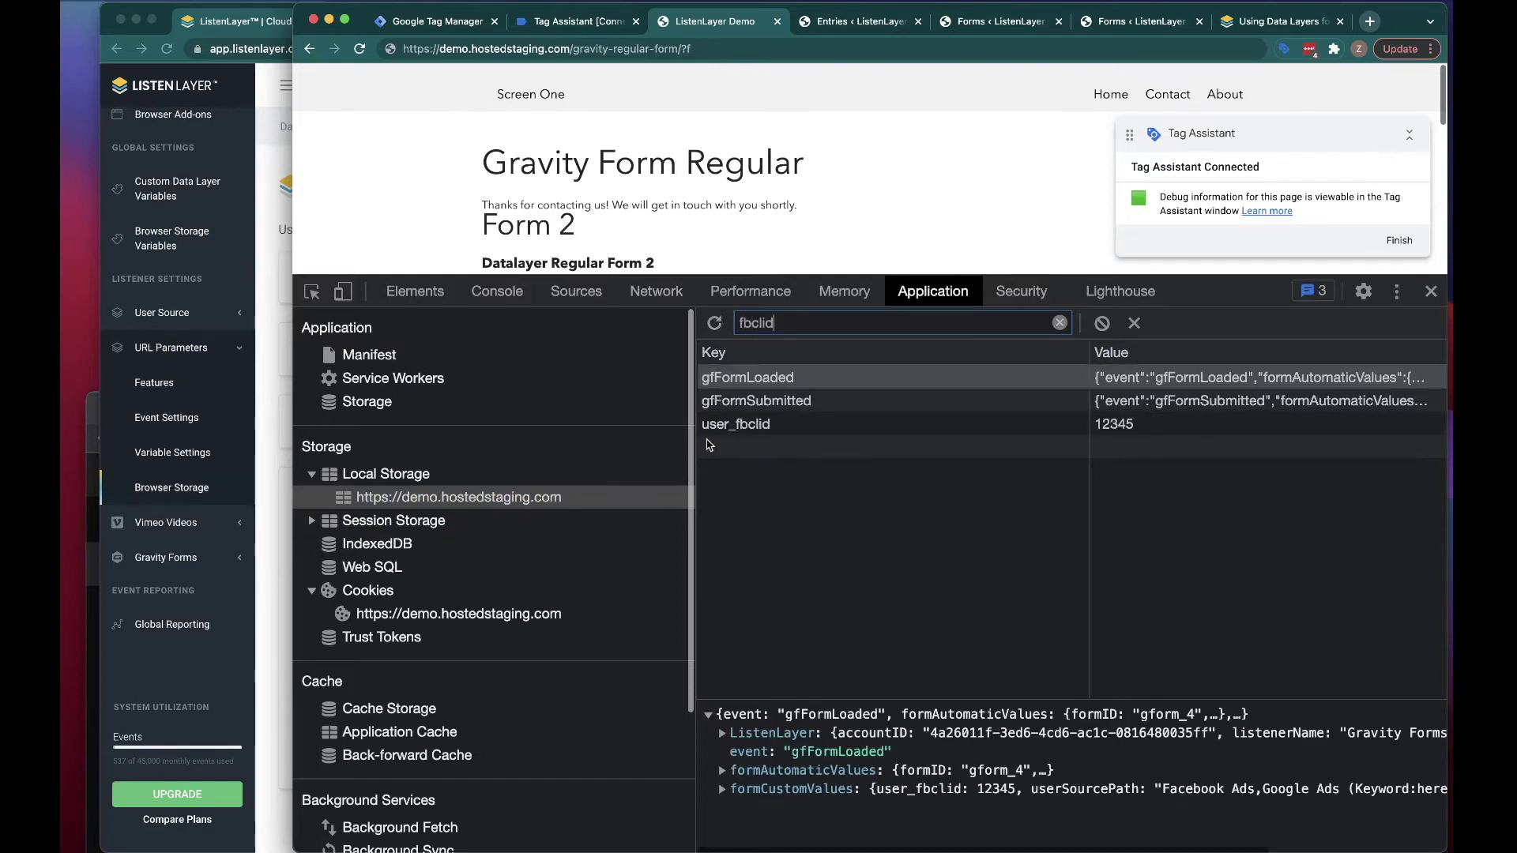
click(735, 426)
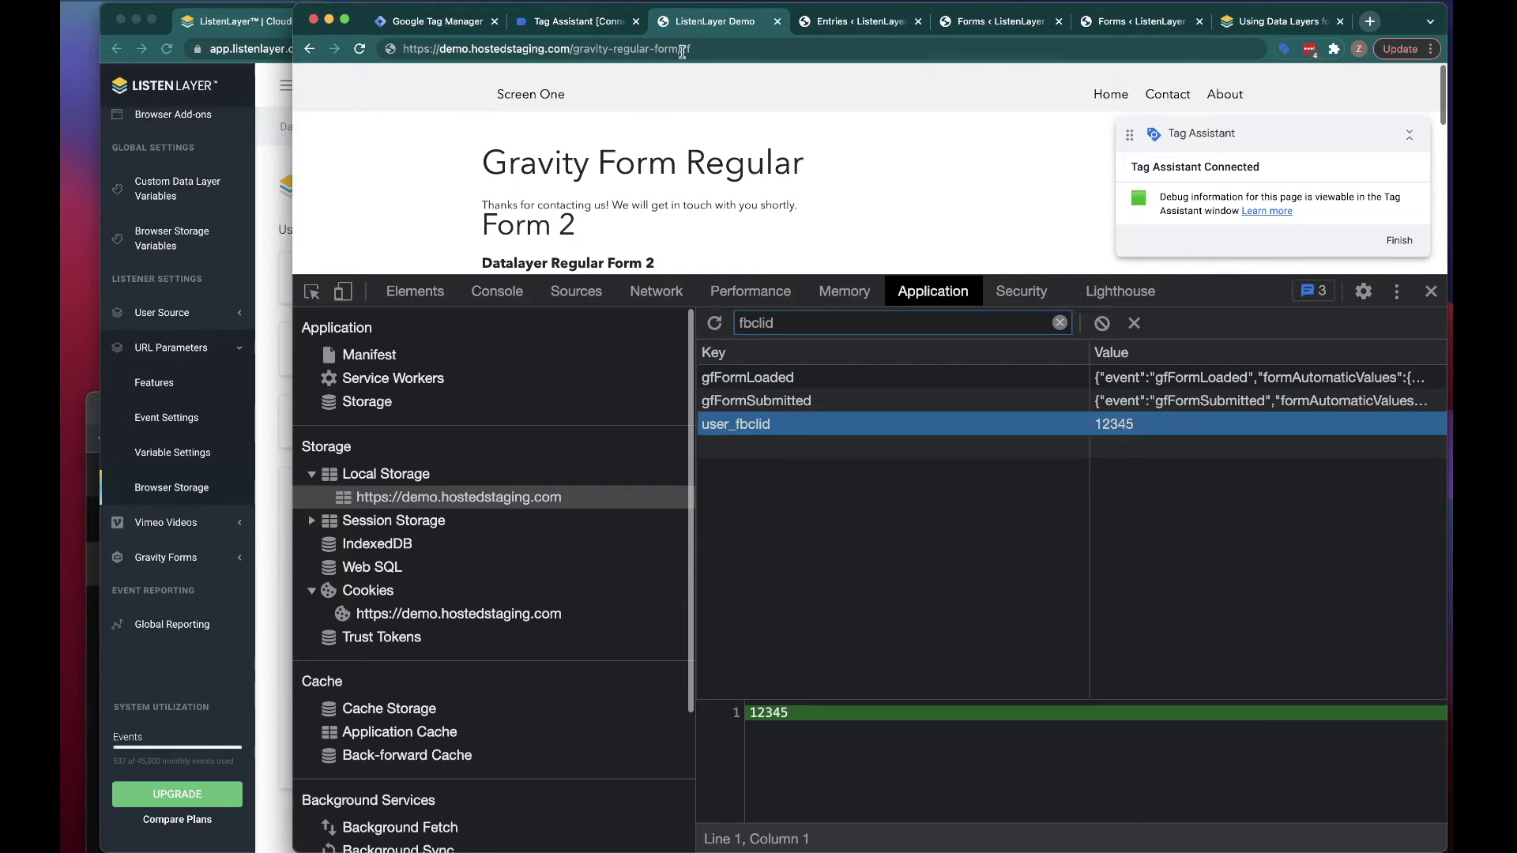
Complete the demo page address's query as ?fbclid= without loading it, and return to the Save FBCLID rule in ListenLayer.
click(718, 48)
click(719, 48)
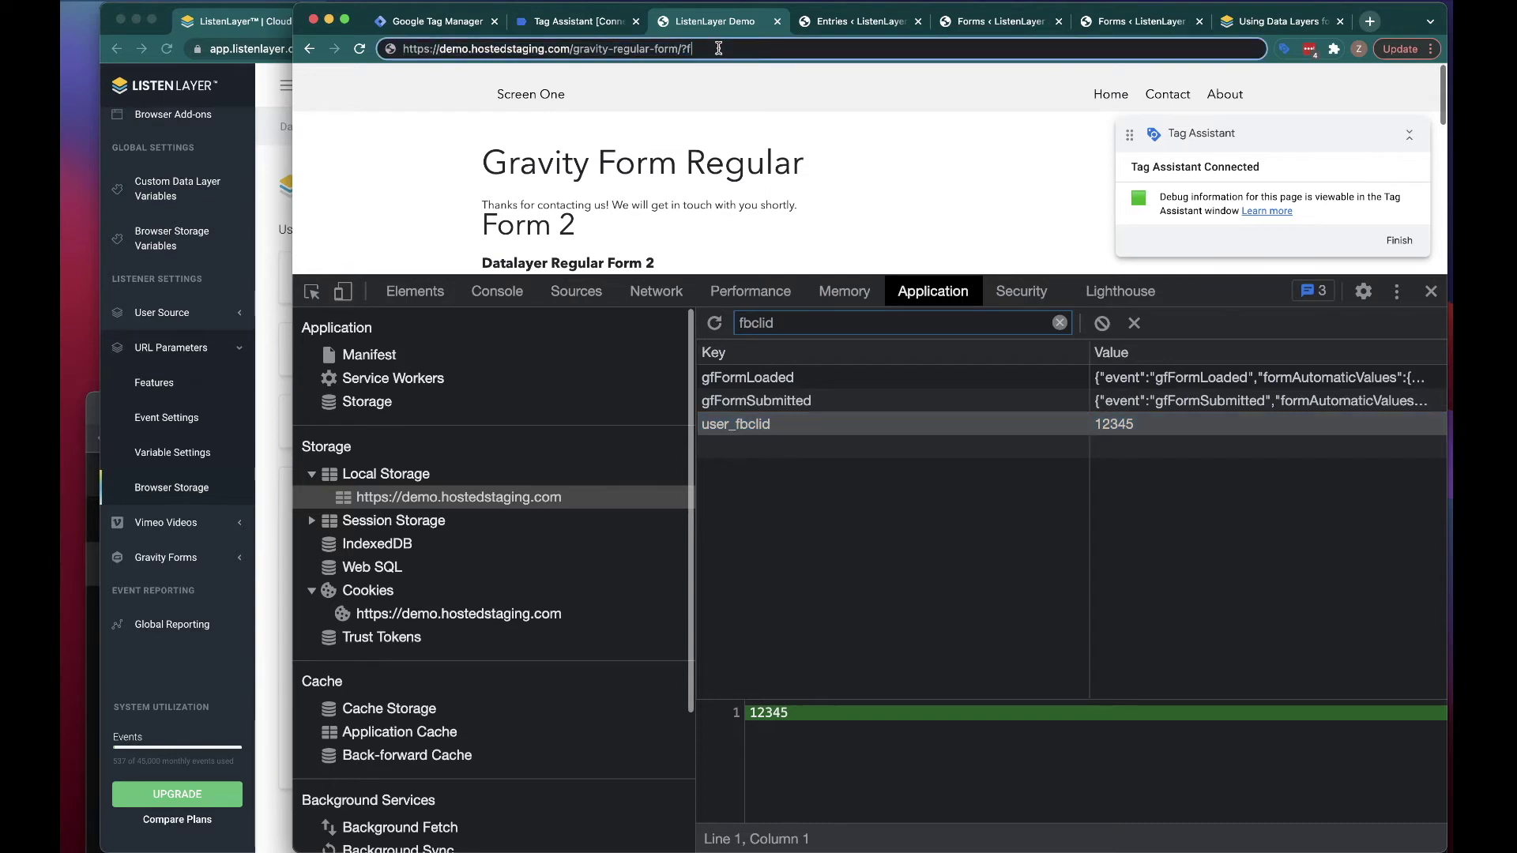
text(bclid=)
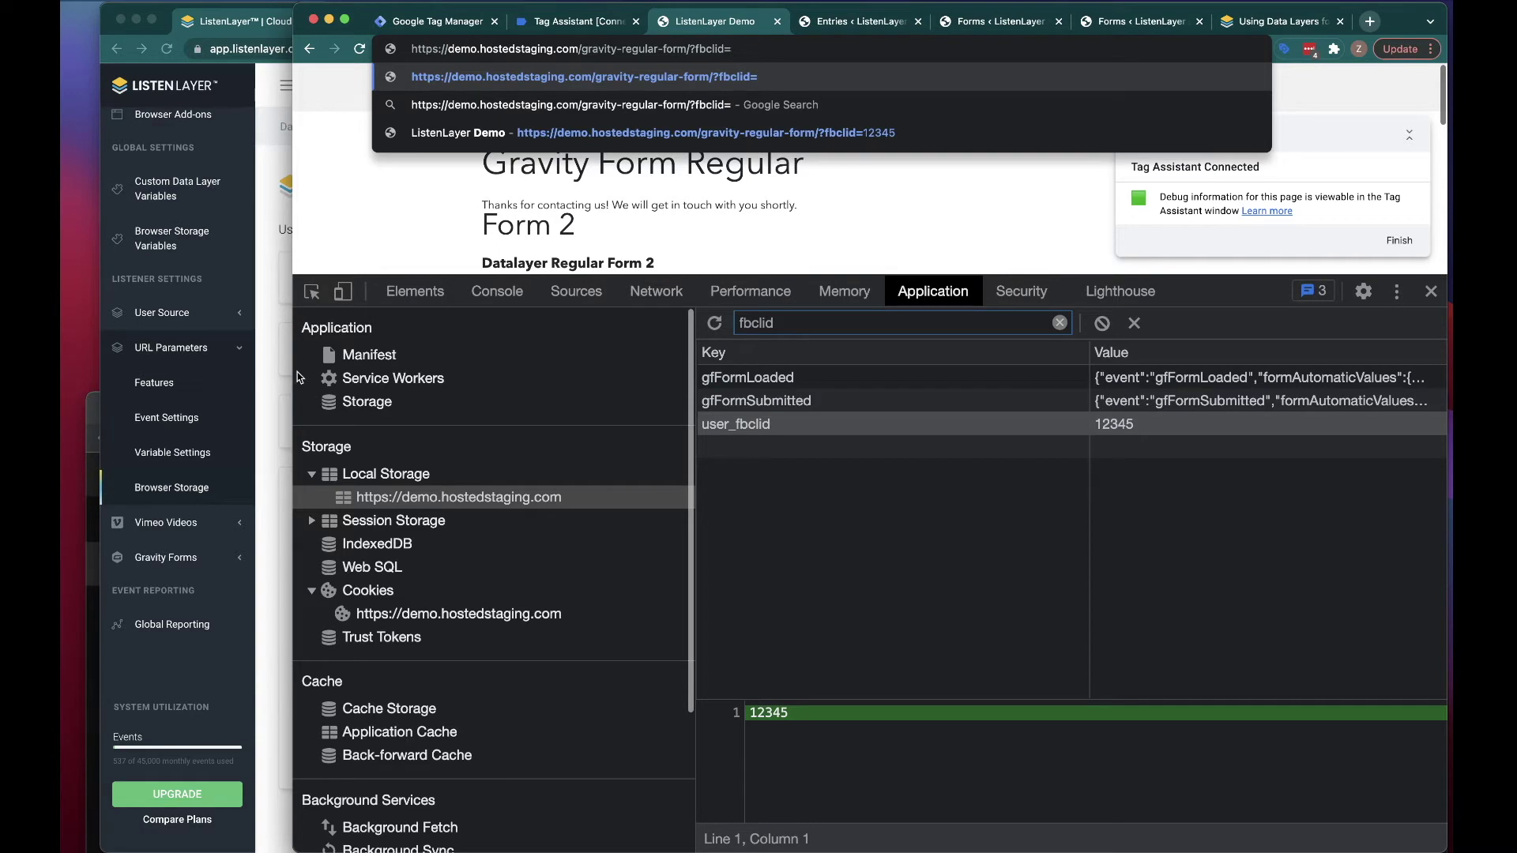
click(269, 375)
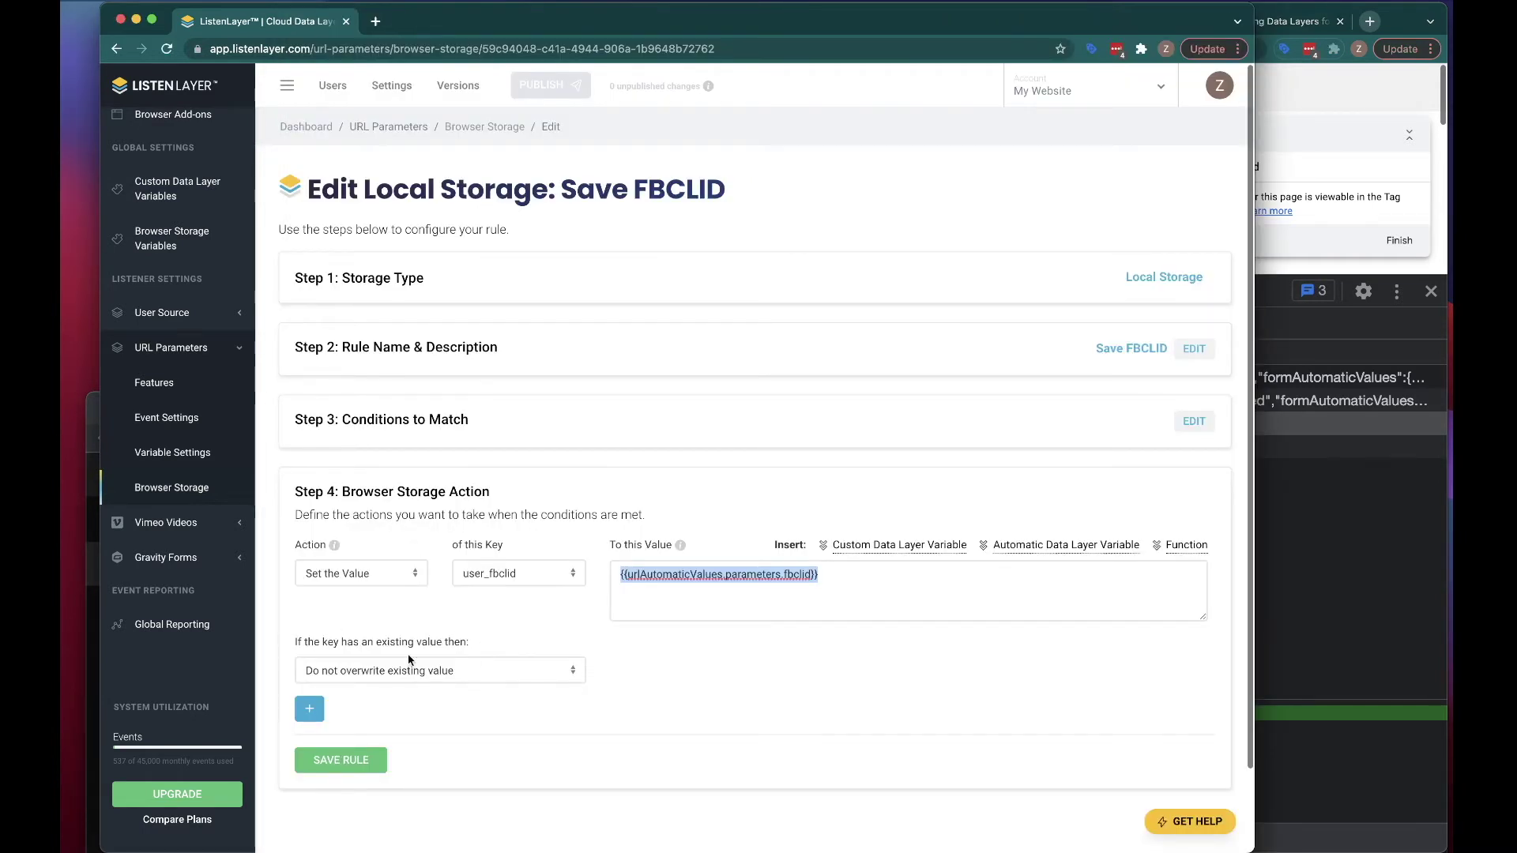
click(1379, 508)
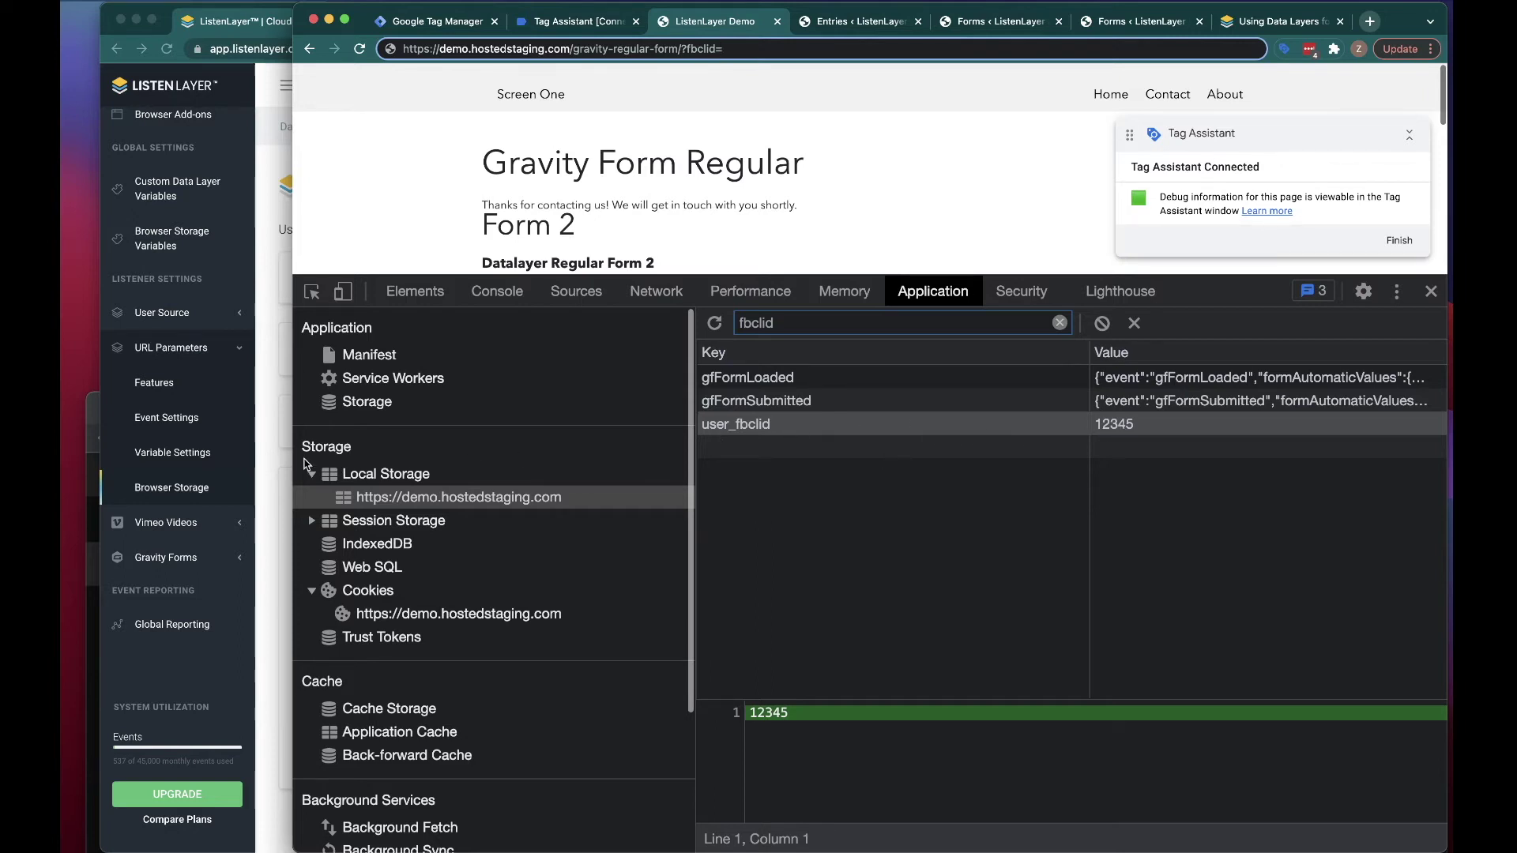
click(270, 464)
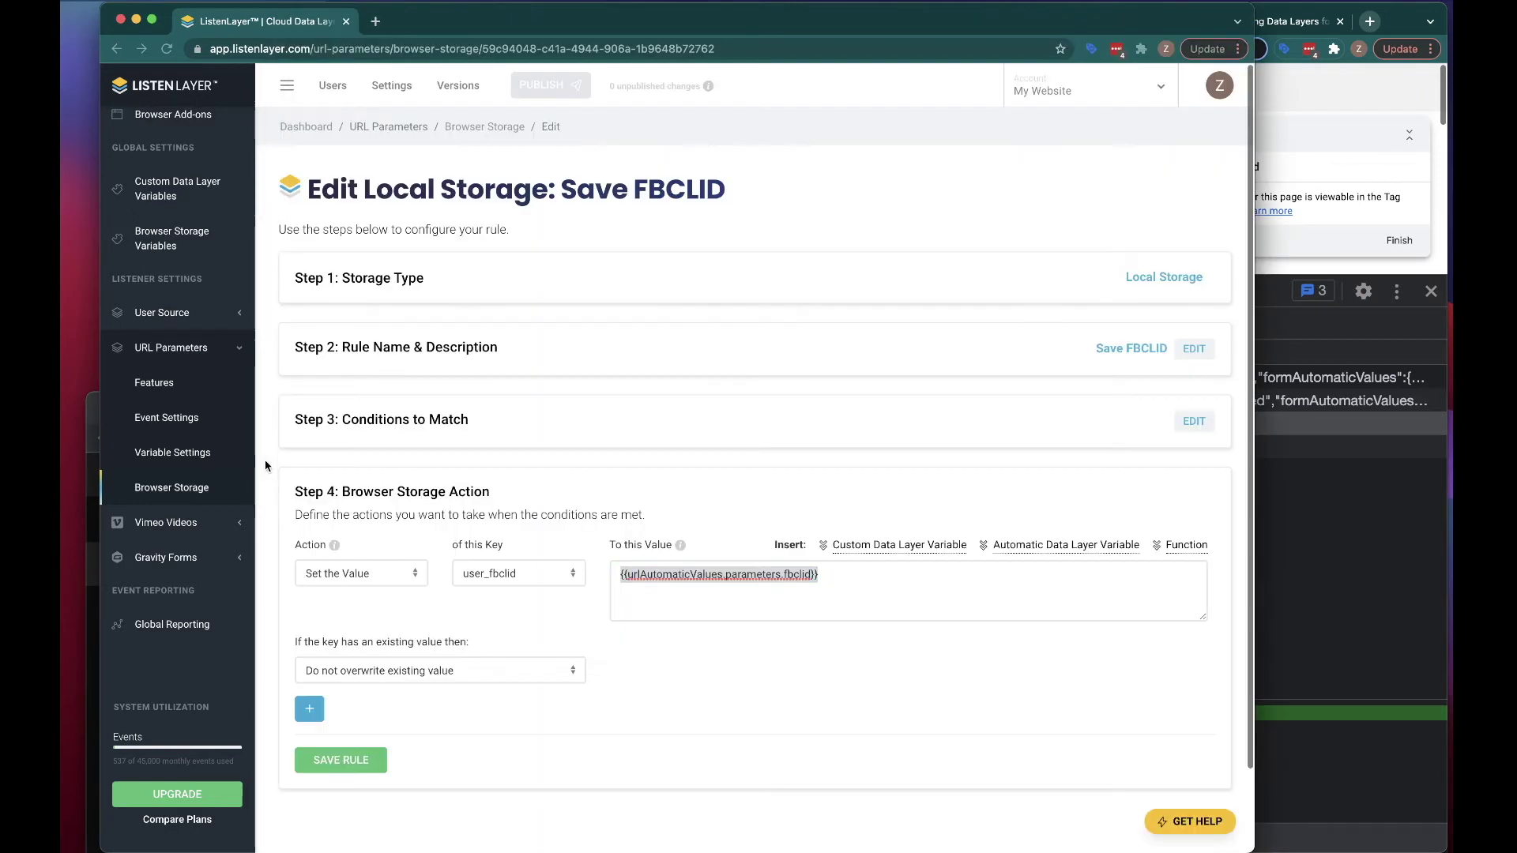
Open the Gravity Forms custom value rule Push FBCLID Into DL and review its conditions and the browser storage value assigned to user_fbclid.
click(166, 559)
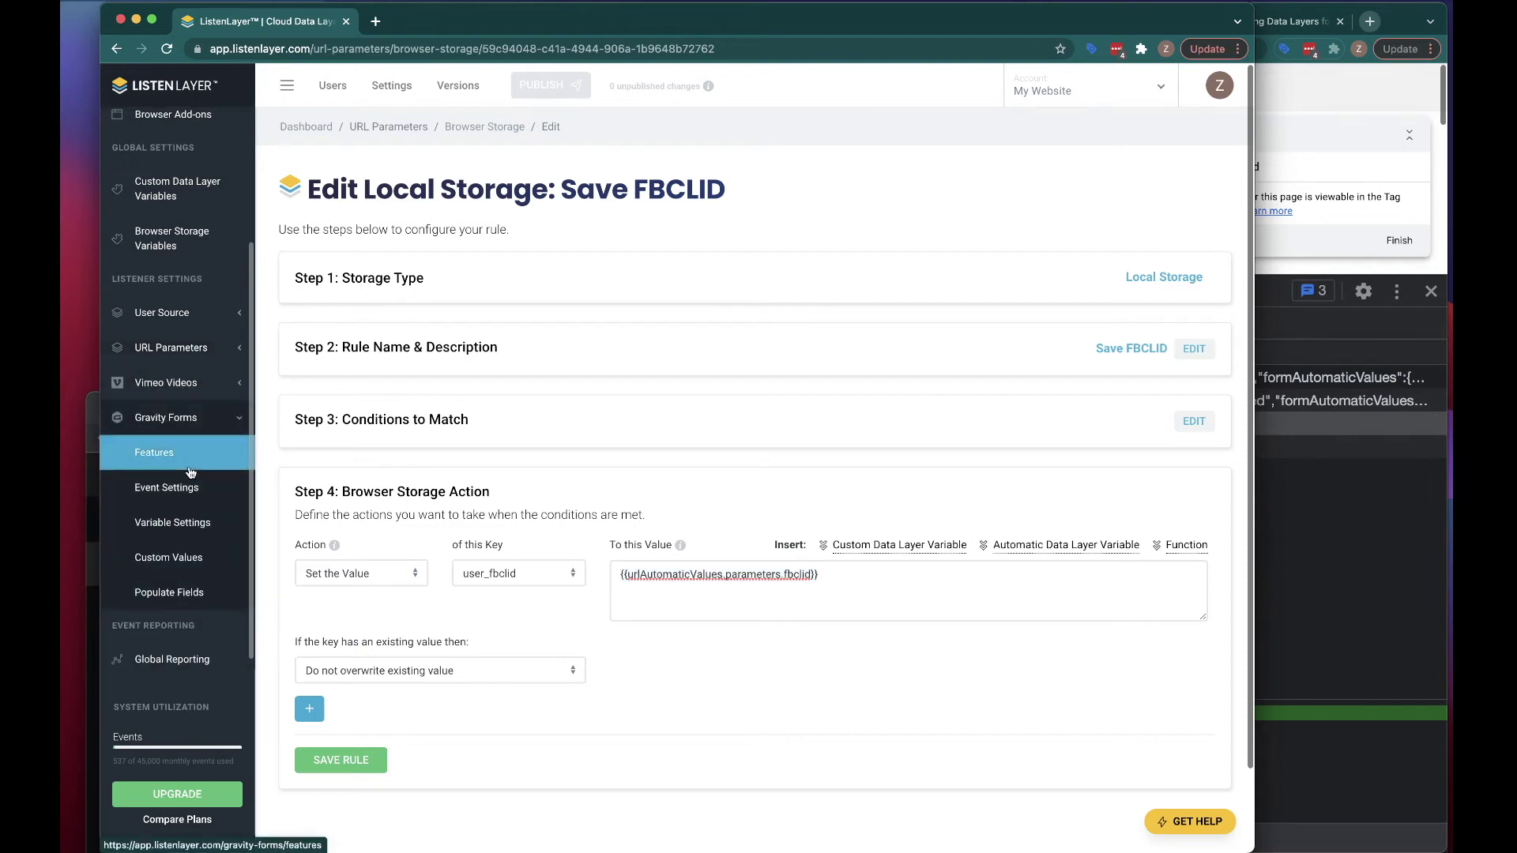
click(165, 563)
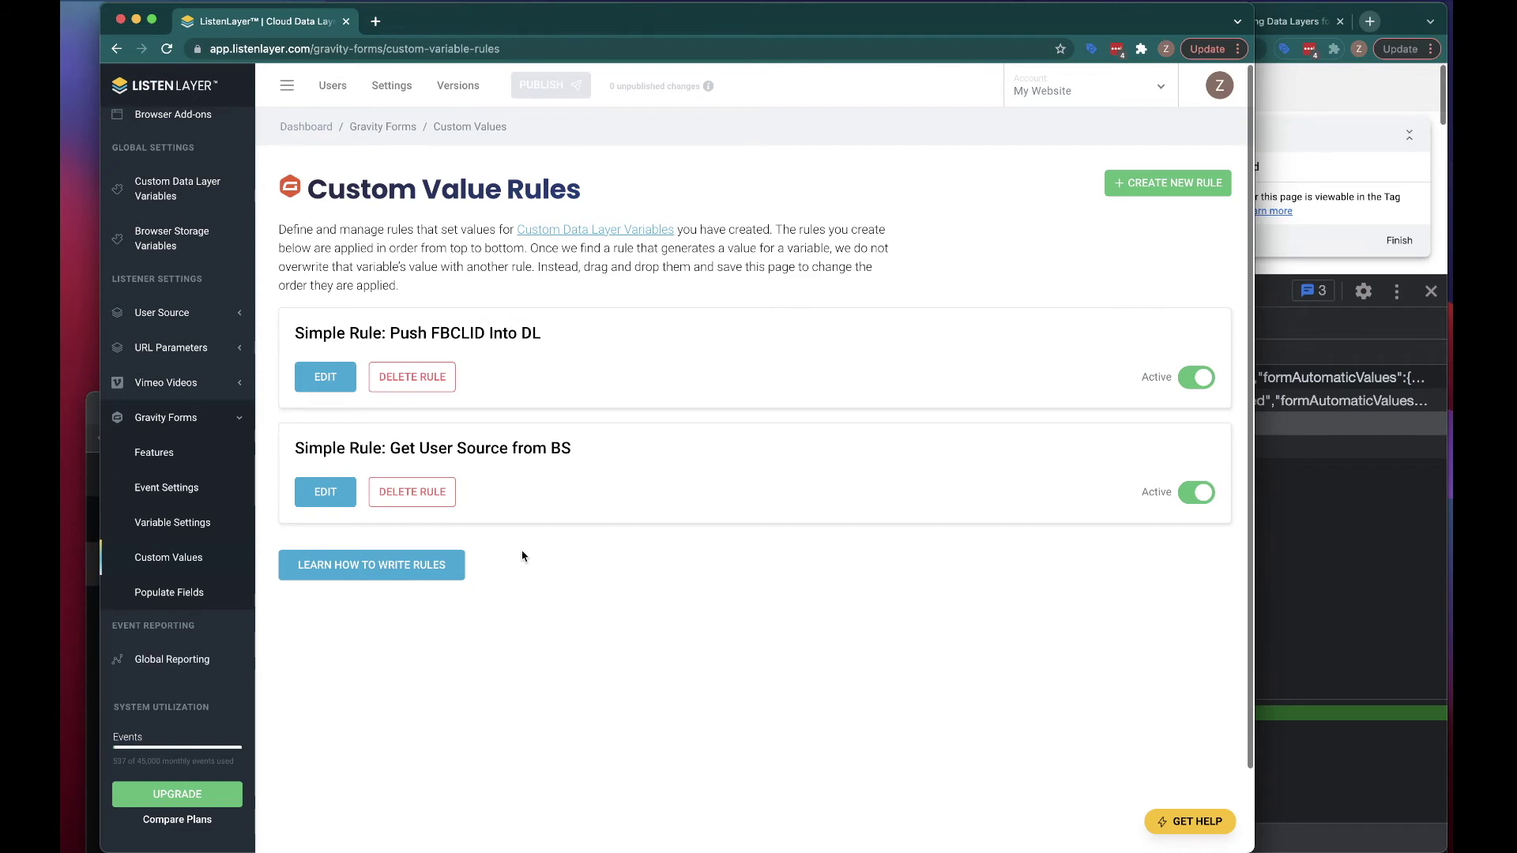
click(321, 379)
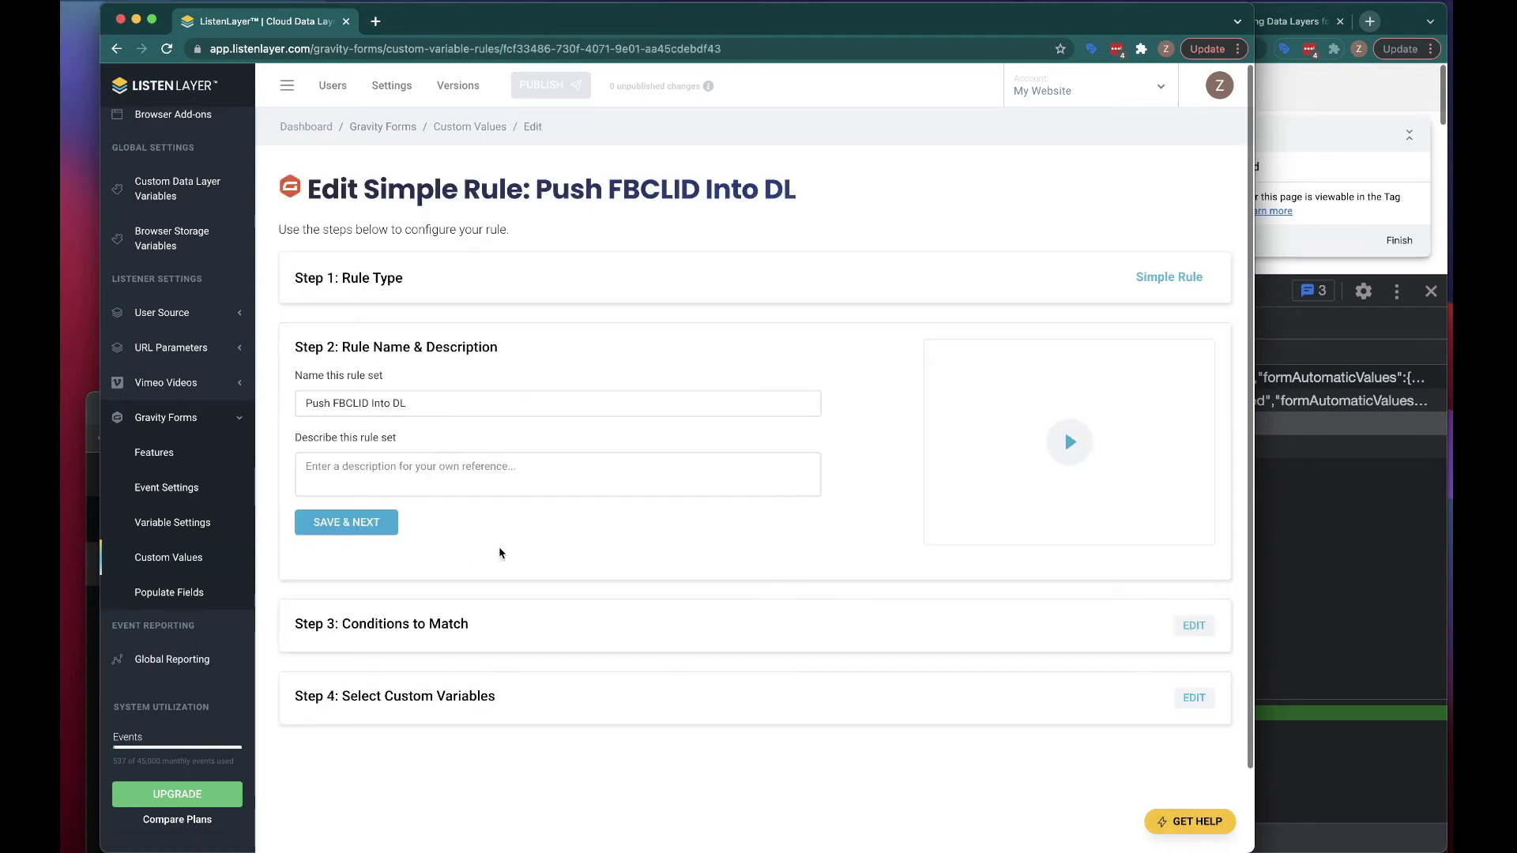
click(1197, 629)
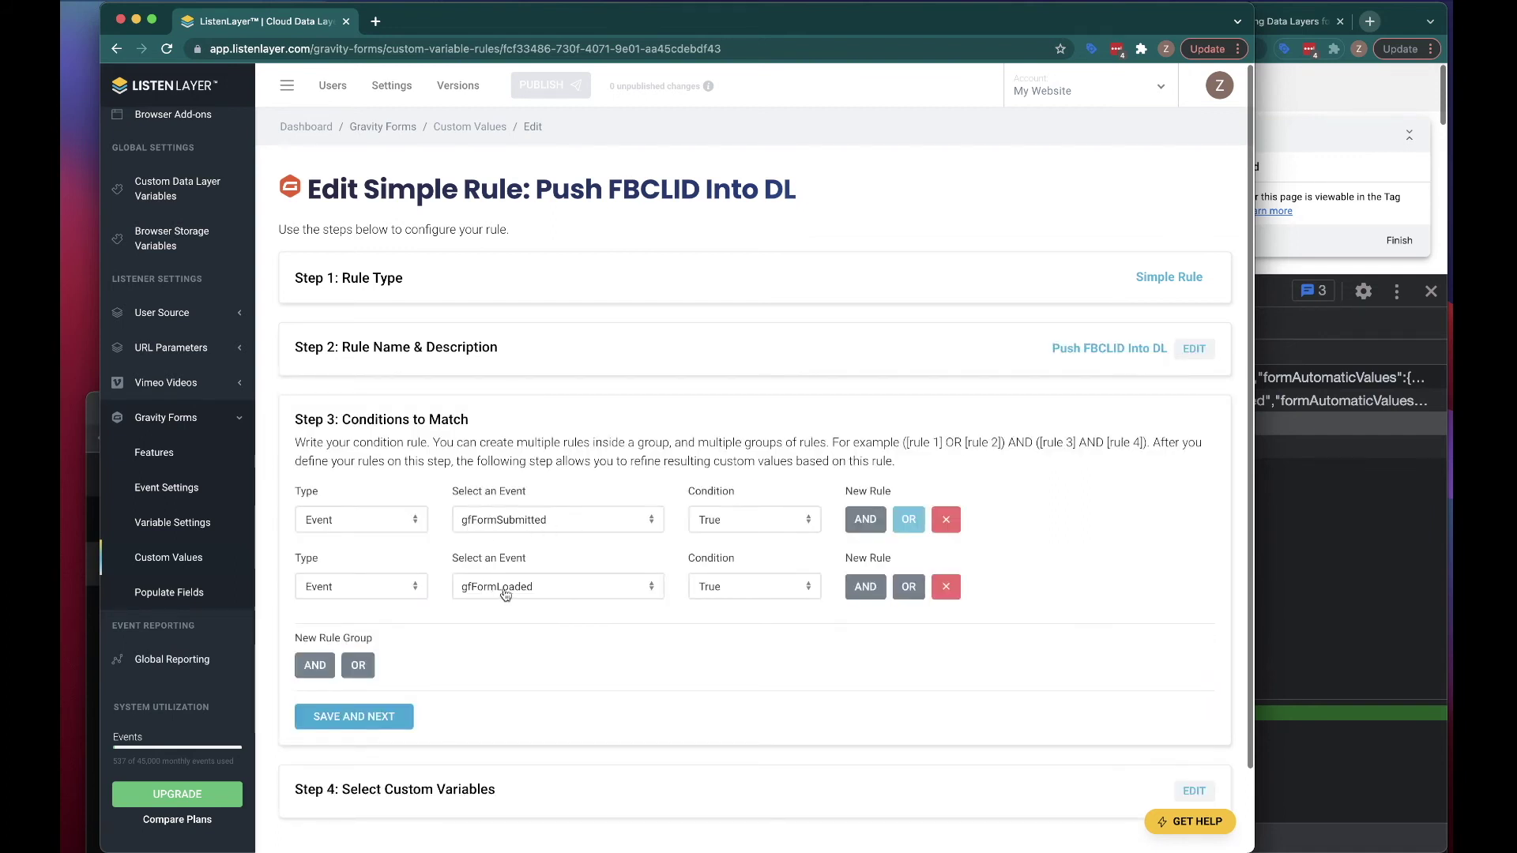
click(355, 716)
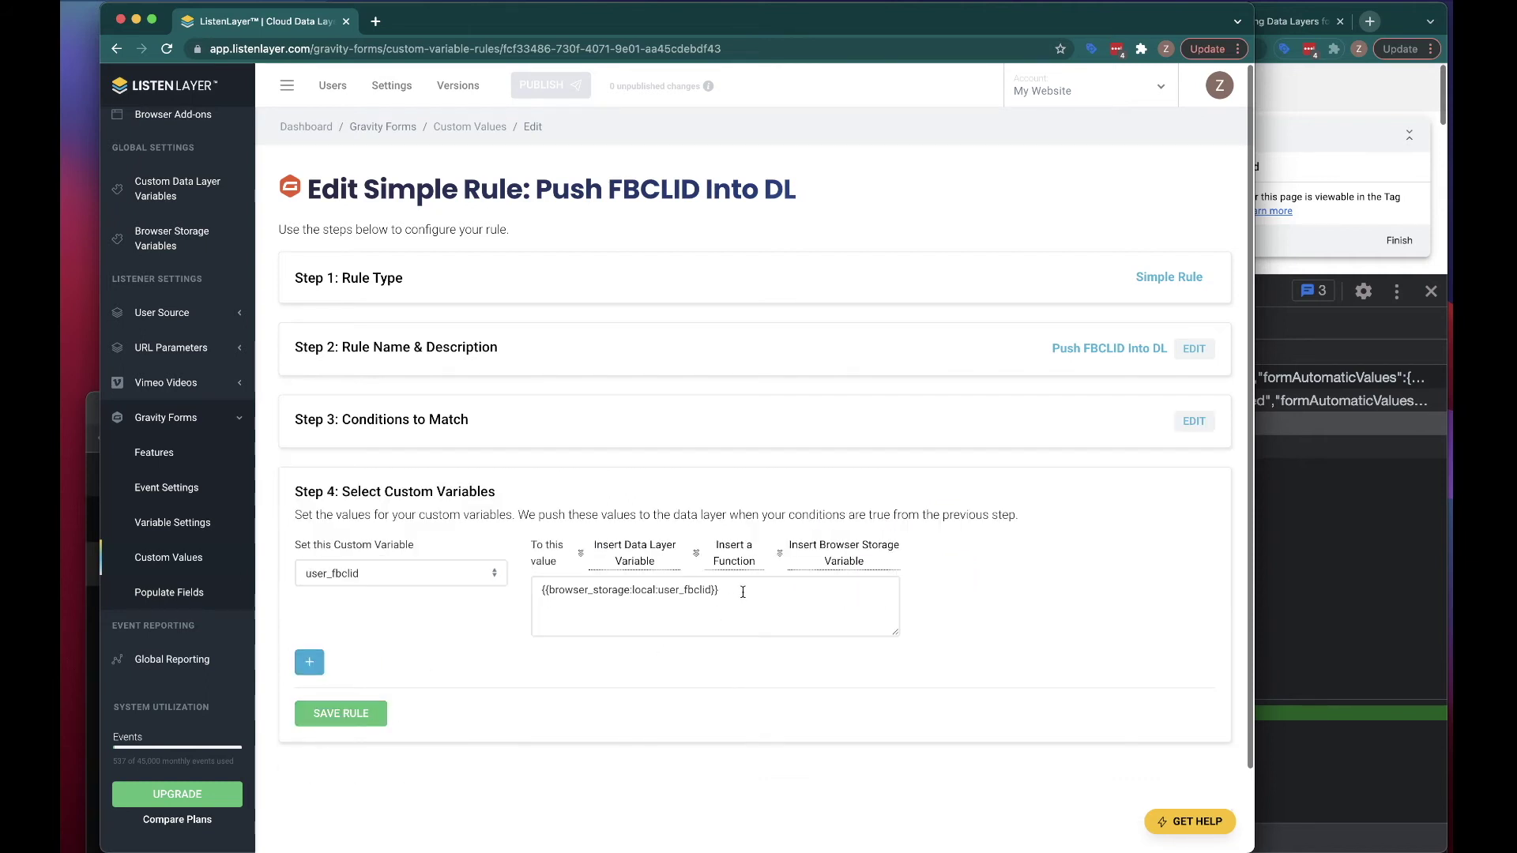
drag(541, 589, 715, 589)
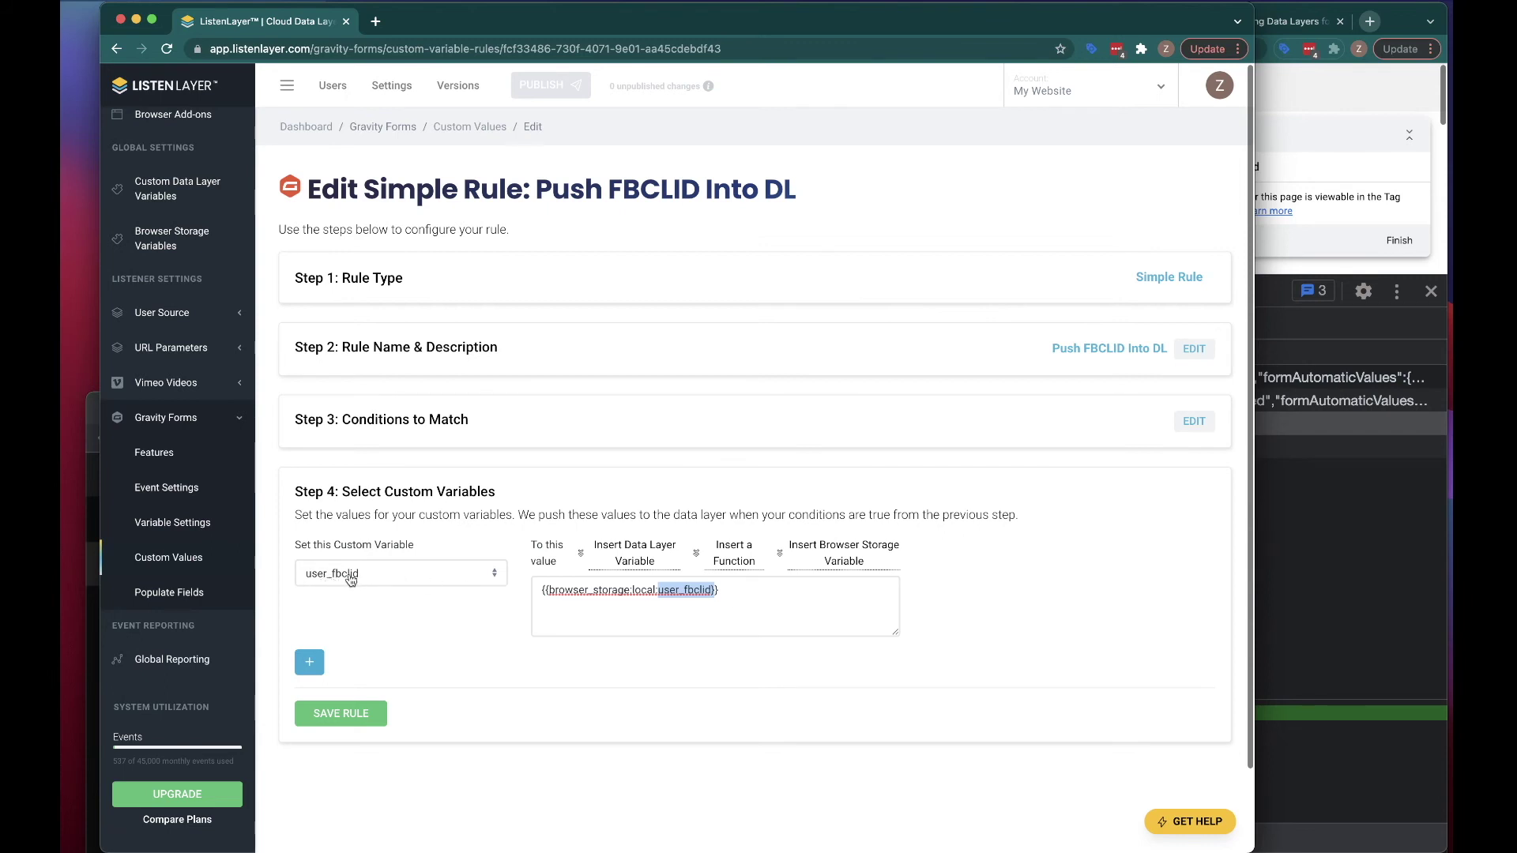
Switch to the demo page's console and examine the gfFormSubmitted event's form field values and custom values.
click(1387, 514)
click(507, 300)
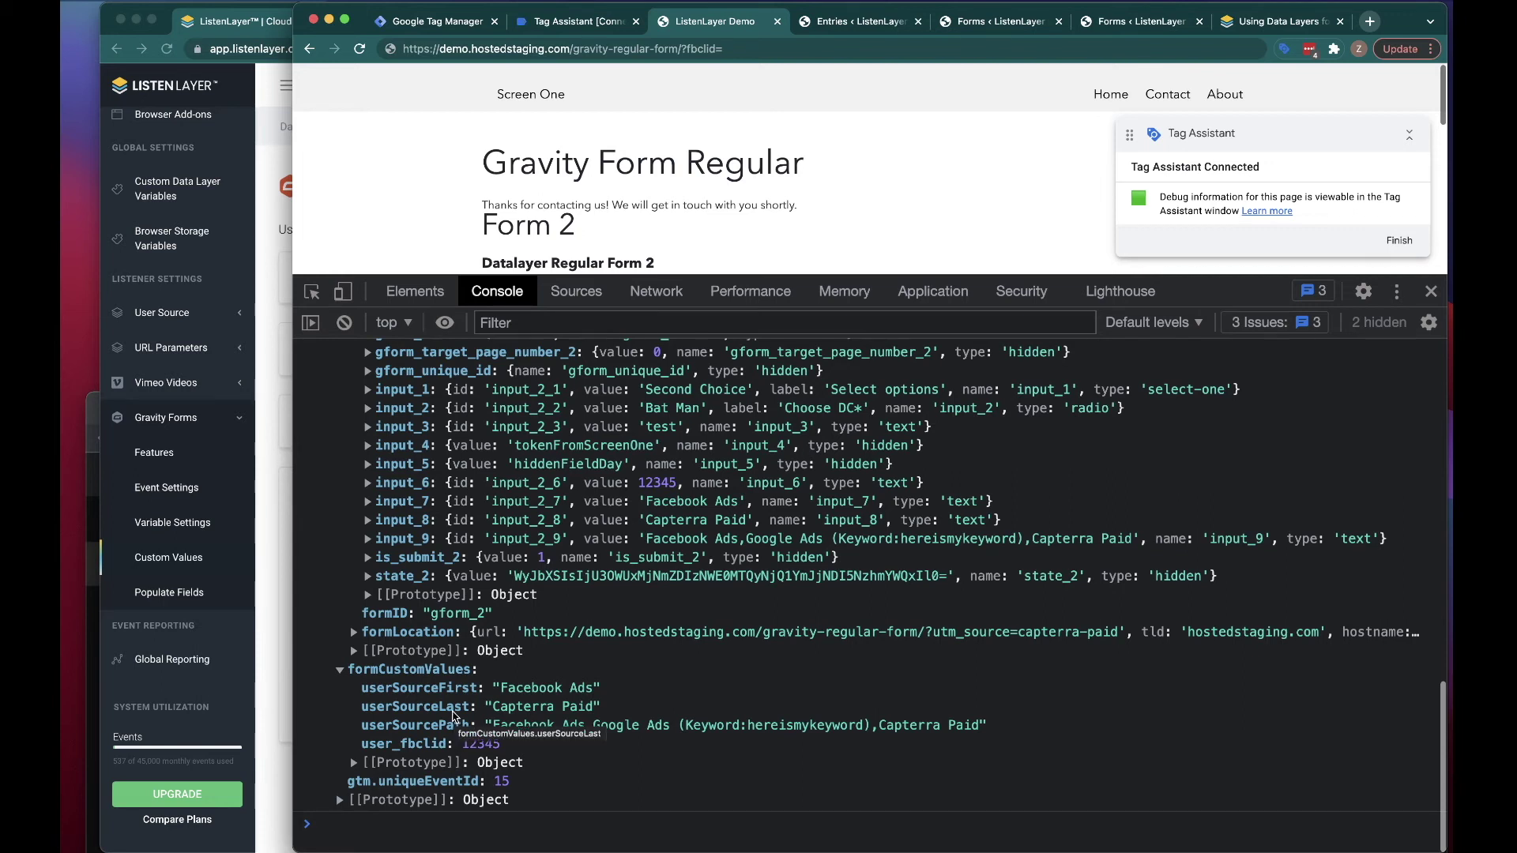
scroll(455, 716, up, 2)
scroll(452, 716, up, 2)
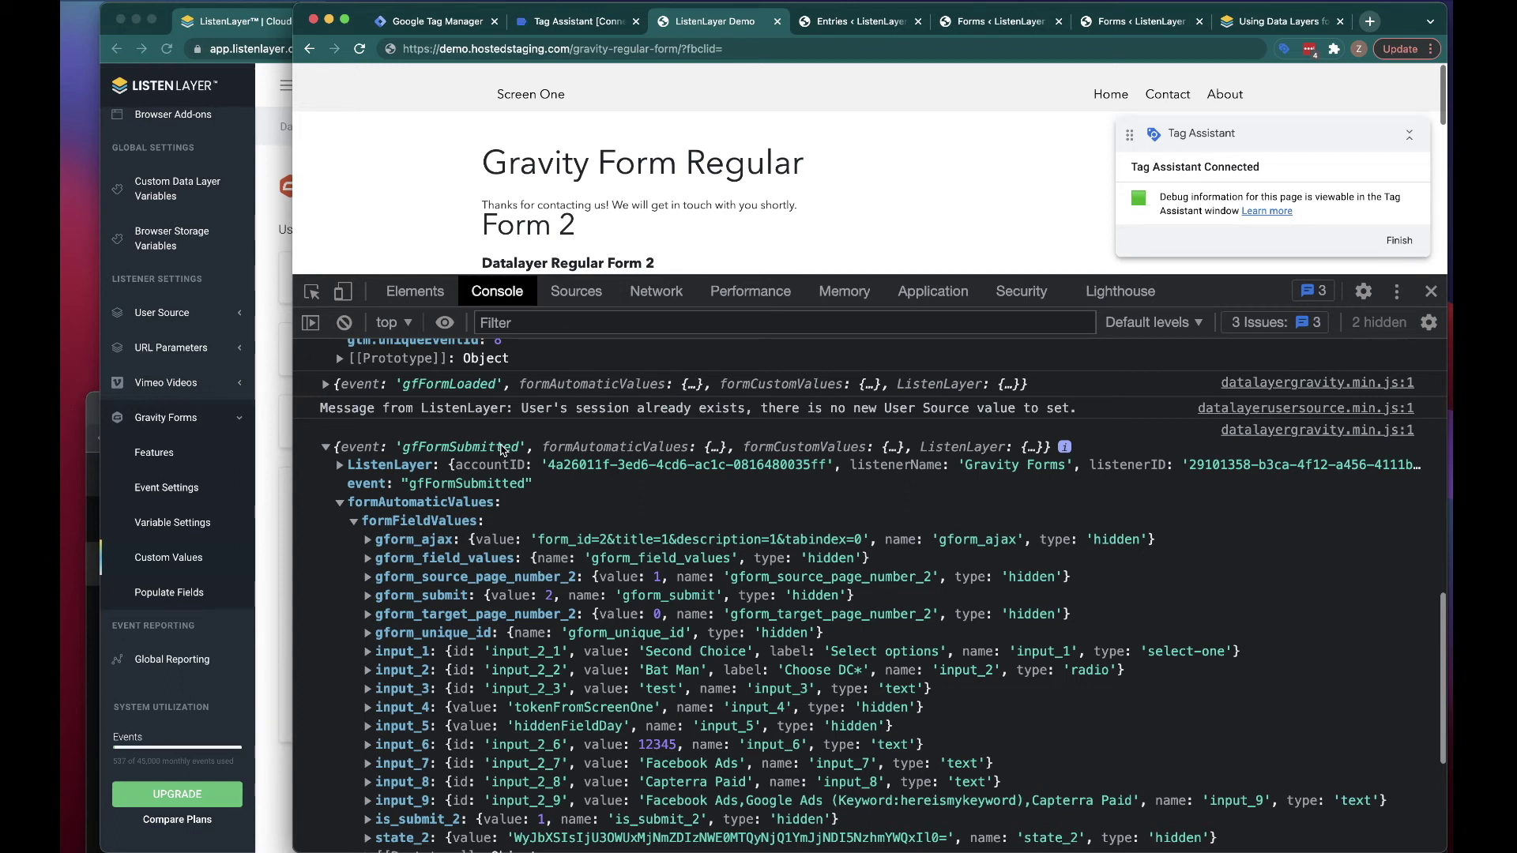
scroll(572, 591, down, 3)
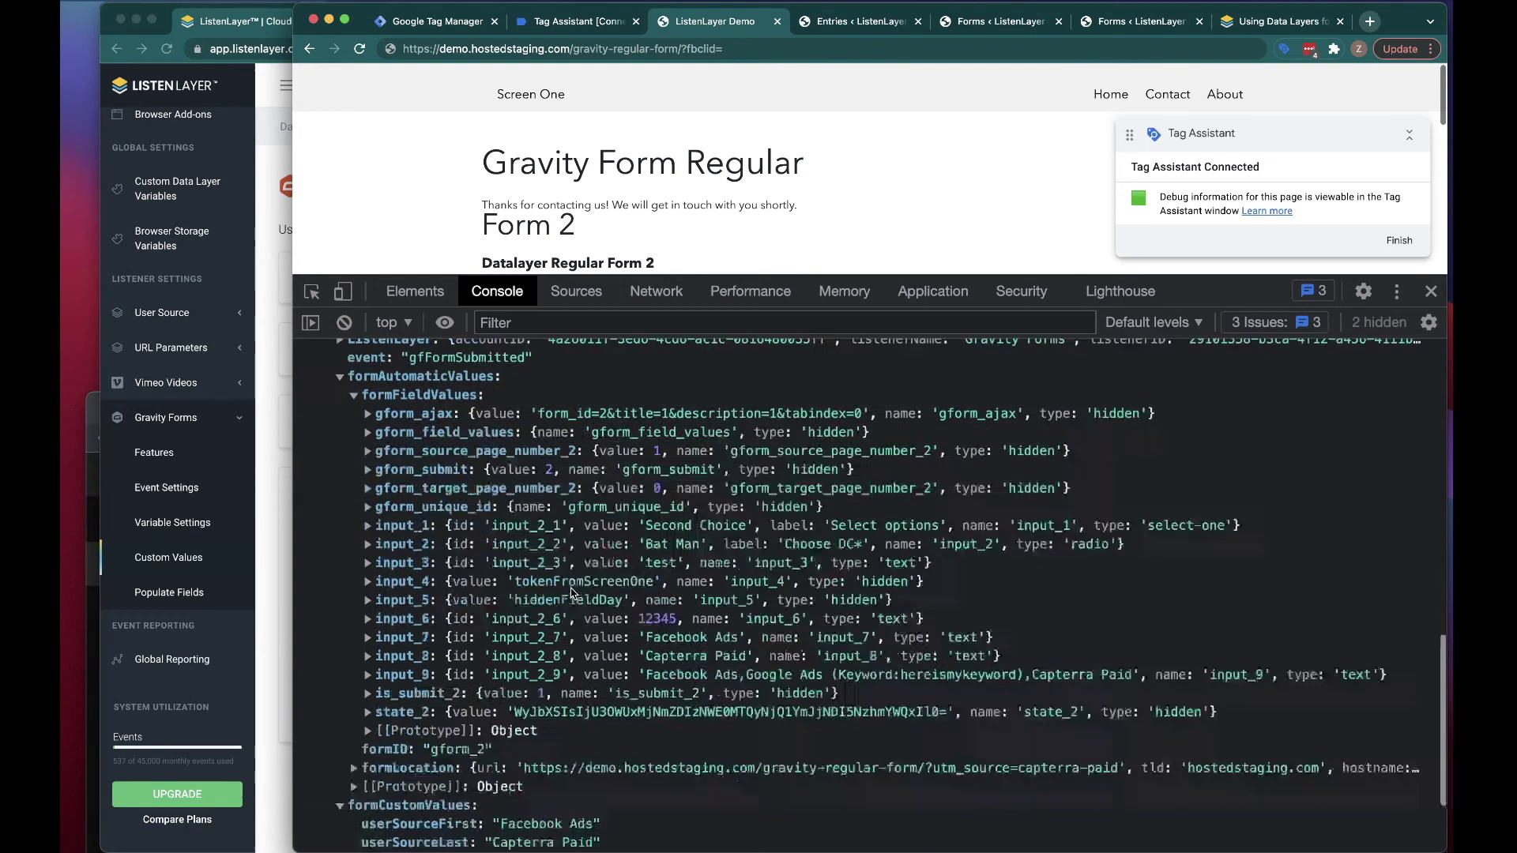
scroll(571, 591, down, 3)
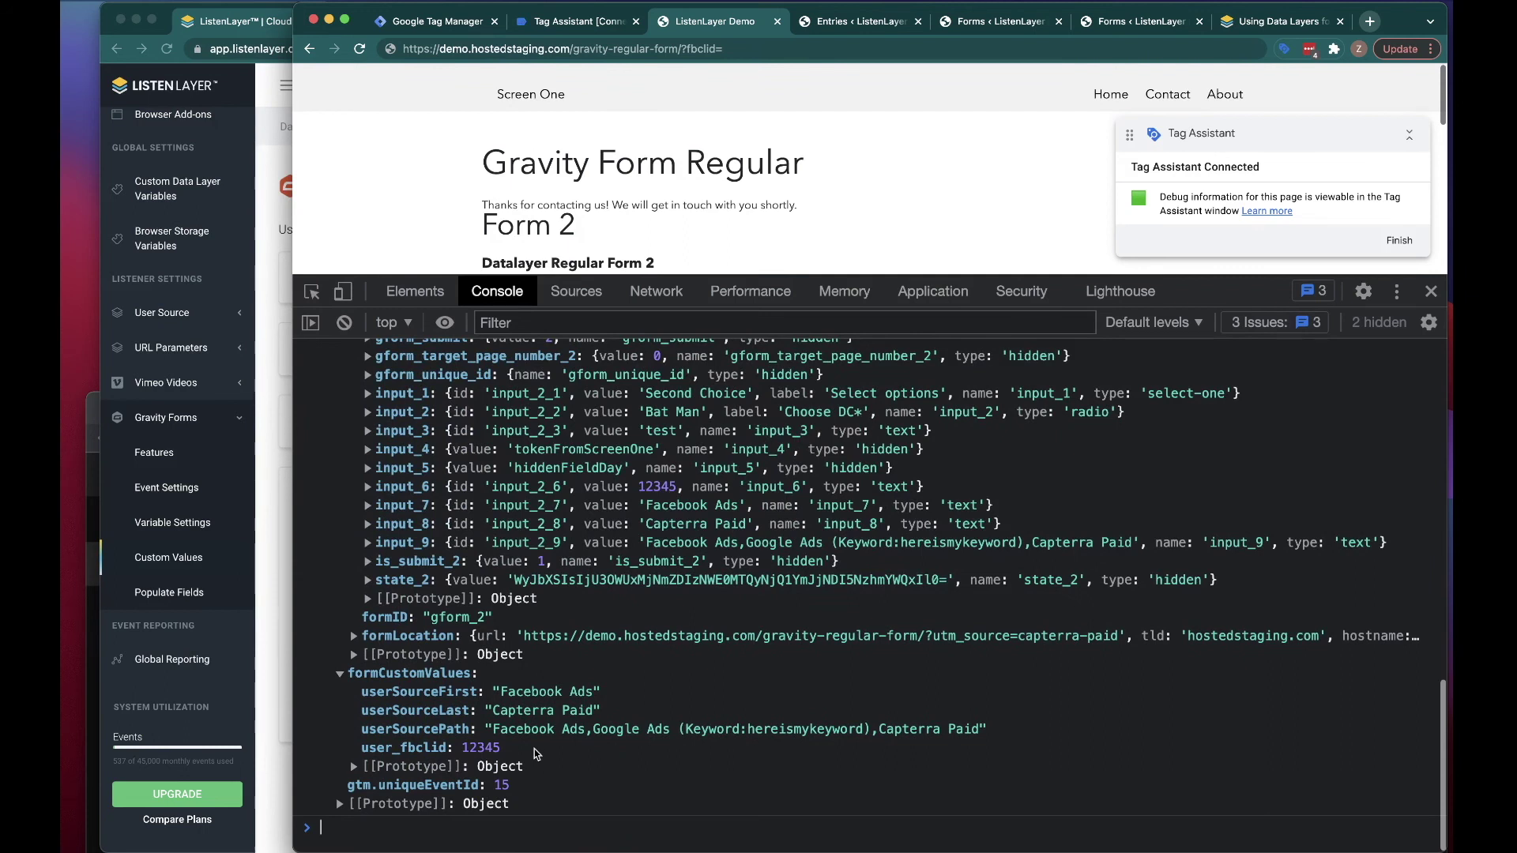
Return to ListenLayer and open the Gravity Forms populate-field rule Push FBCLID Into the Field for editing.
click(273, 610)
click(196, 594)
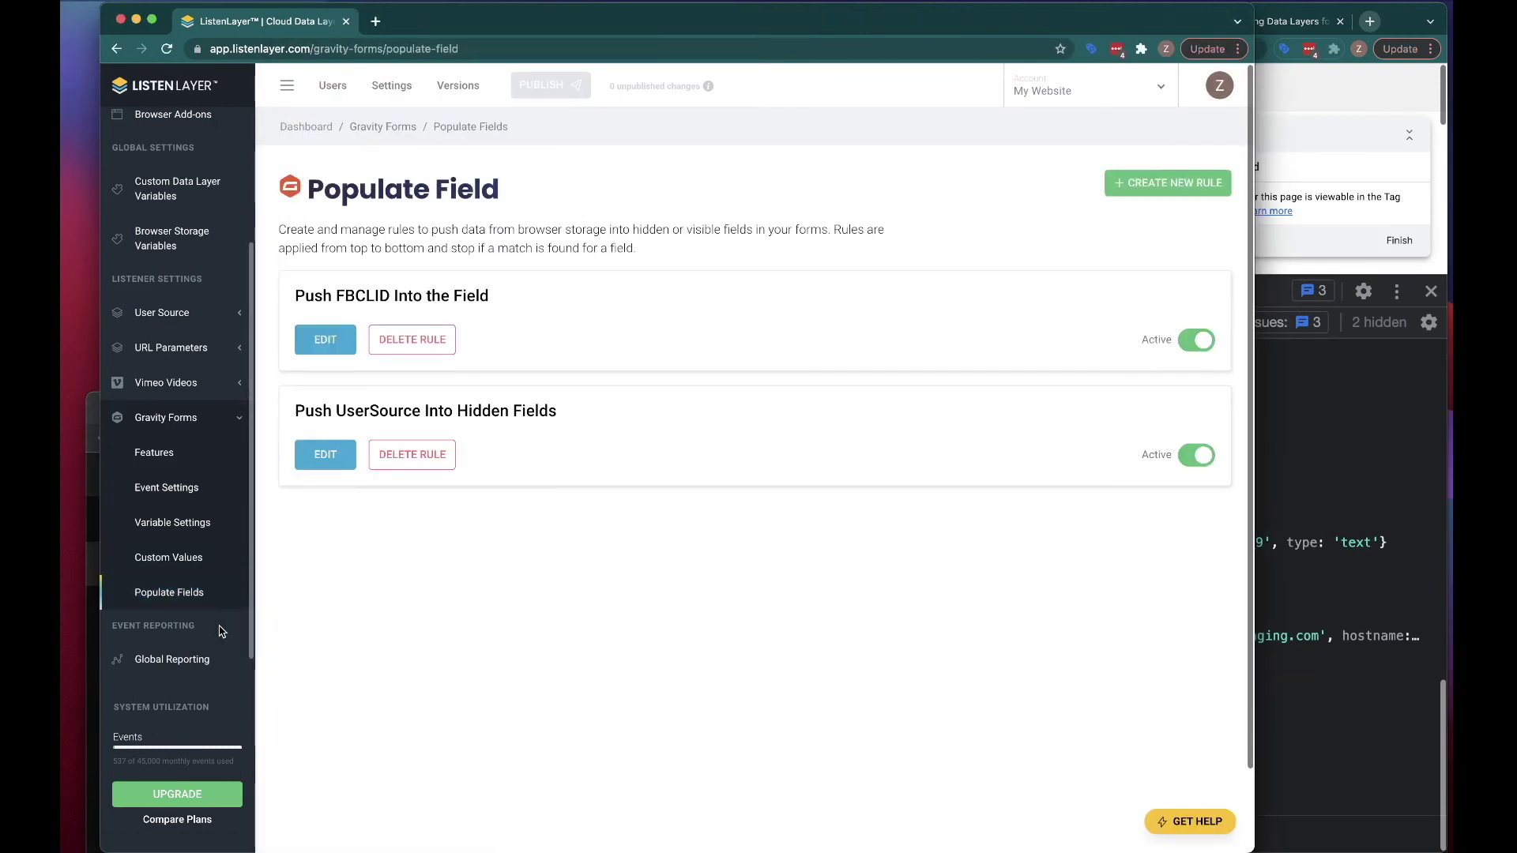
scroll(226, 637, up, 1)
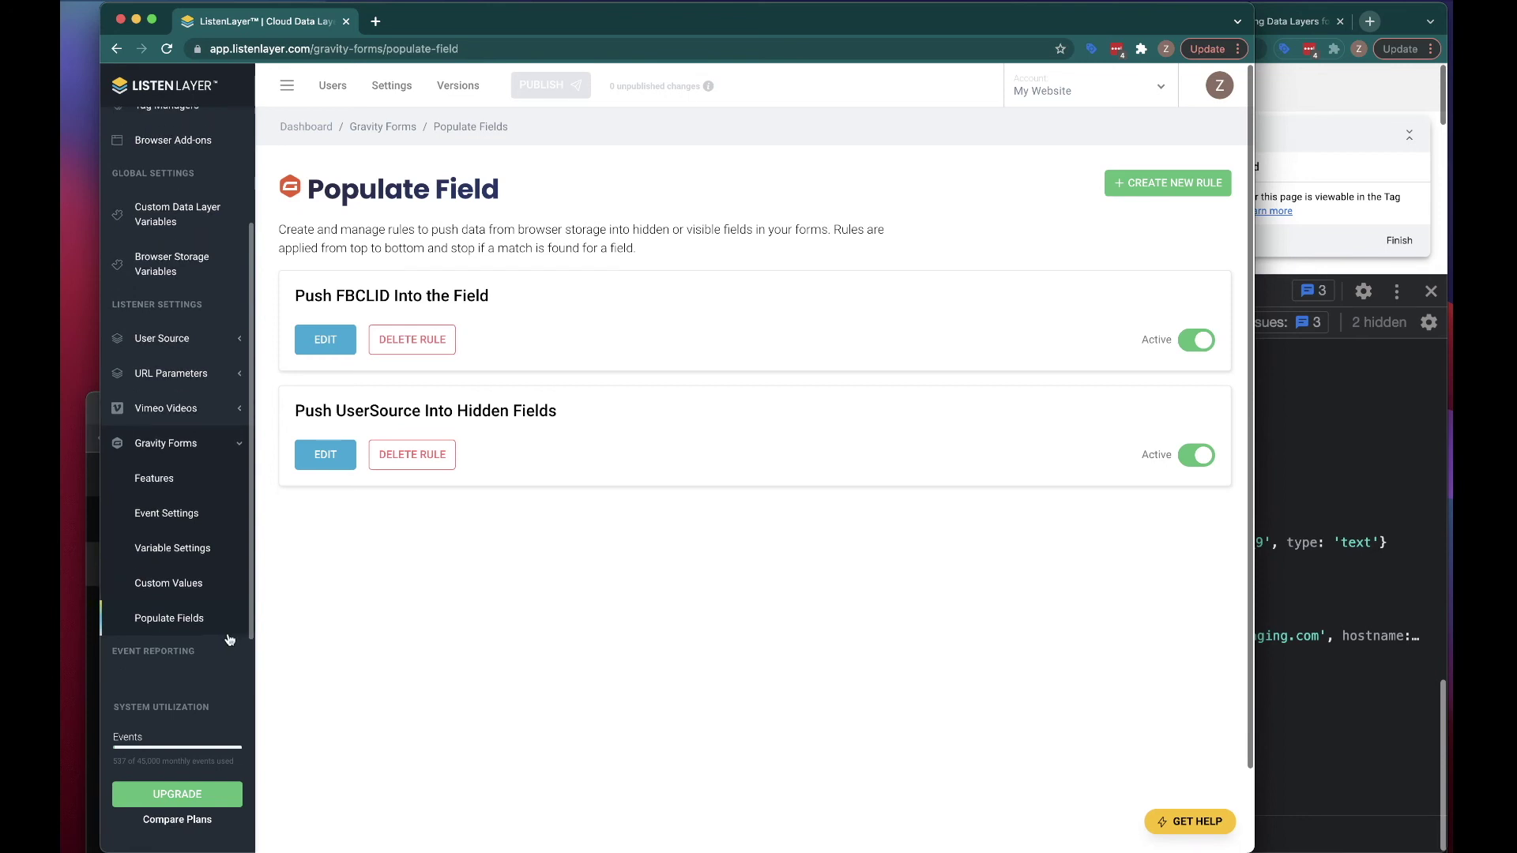
click(323, 339)
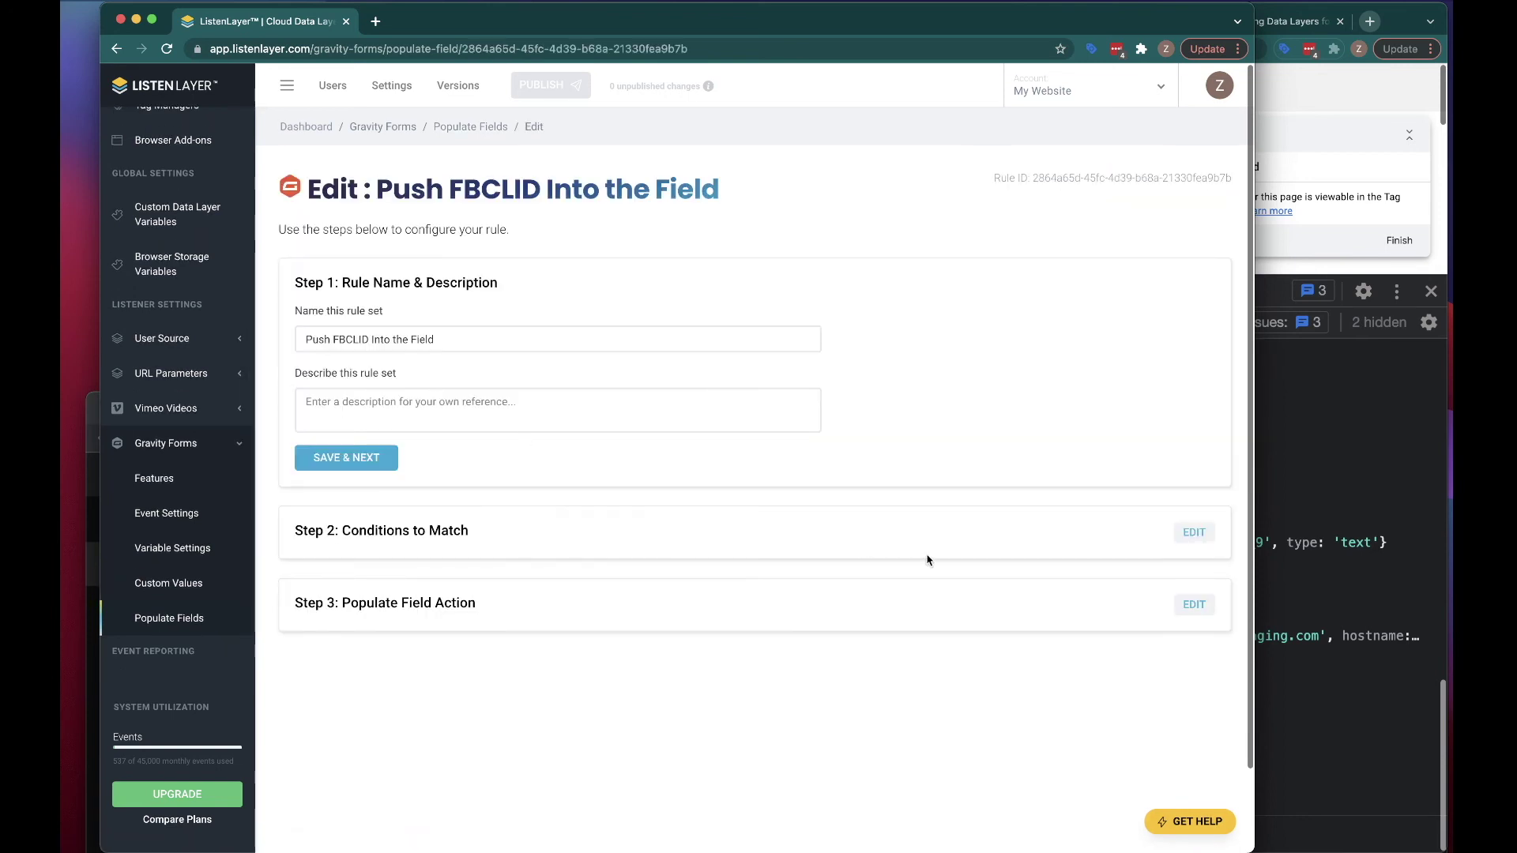
Review the populate-field rule's matching conditions, then its action's local storage key and CSS selector rule.
click(1194, 534)
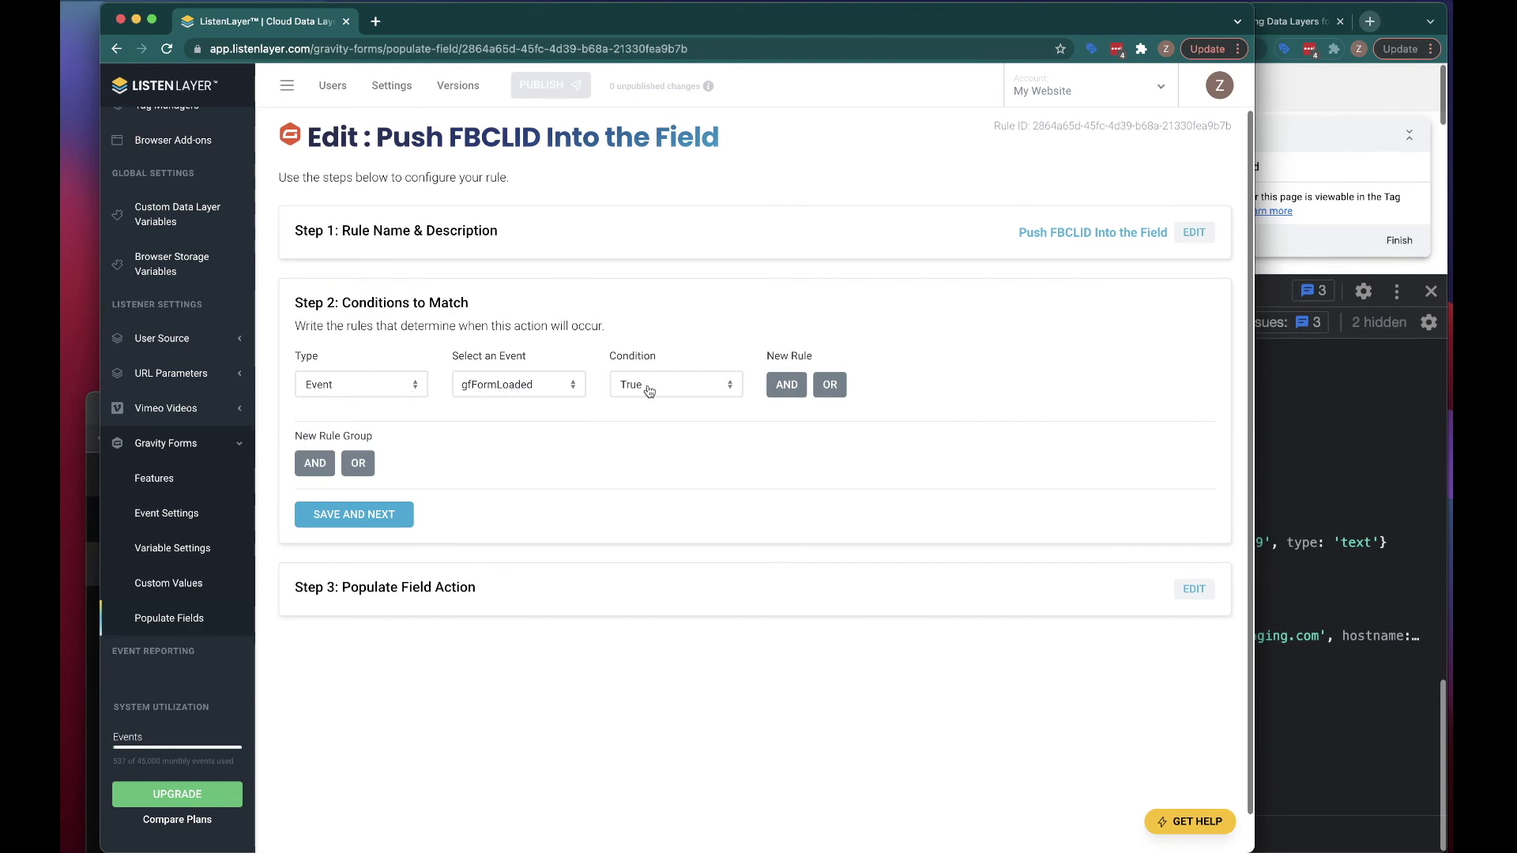
click(1182, 592)
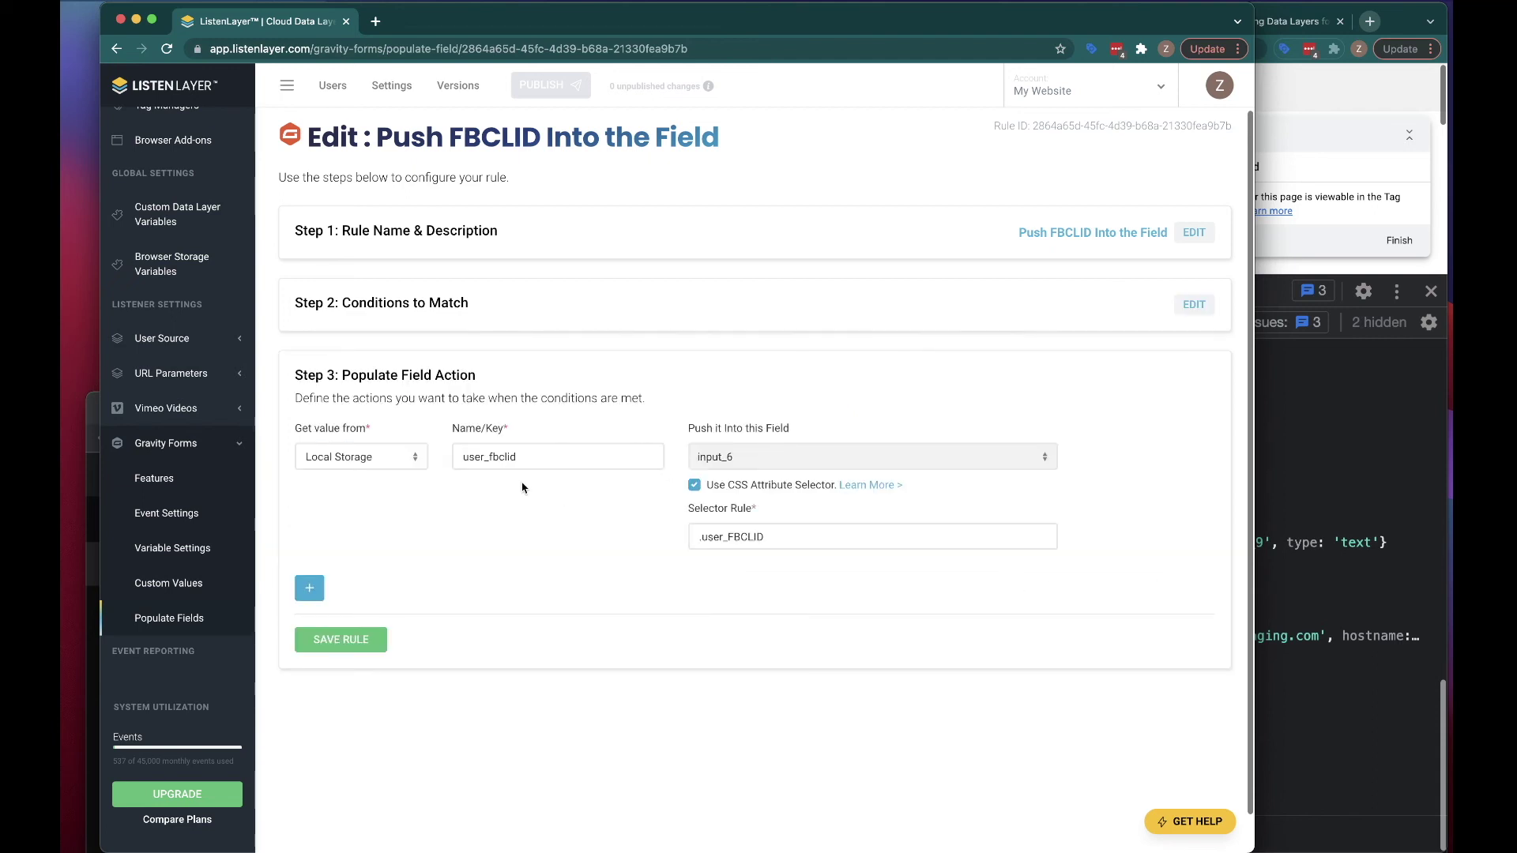
double_click(524, 458)
drag(773, 538, 688, 541)
drag(764, 538, 703, 539)
Examine the expanded input_6 entry of the gfFormSubmitted event in the demo page's console, and return to the populate-field rule in ListenLayer.
click(1337, 446)
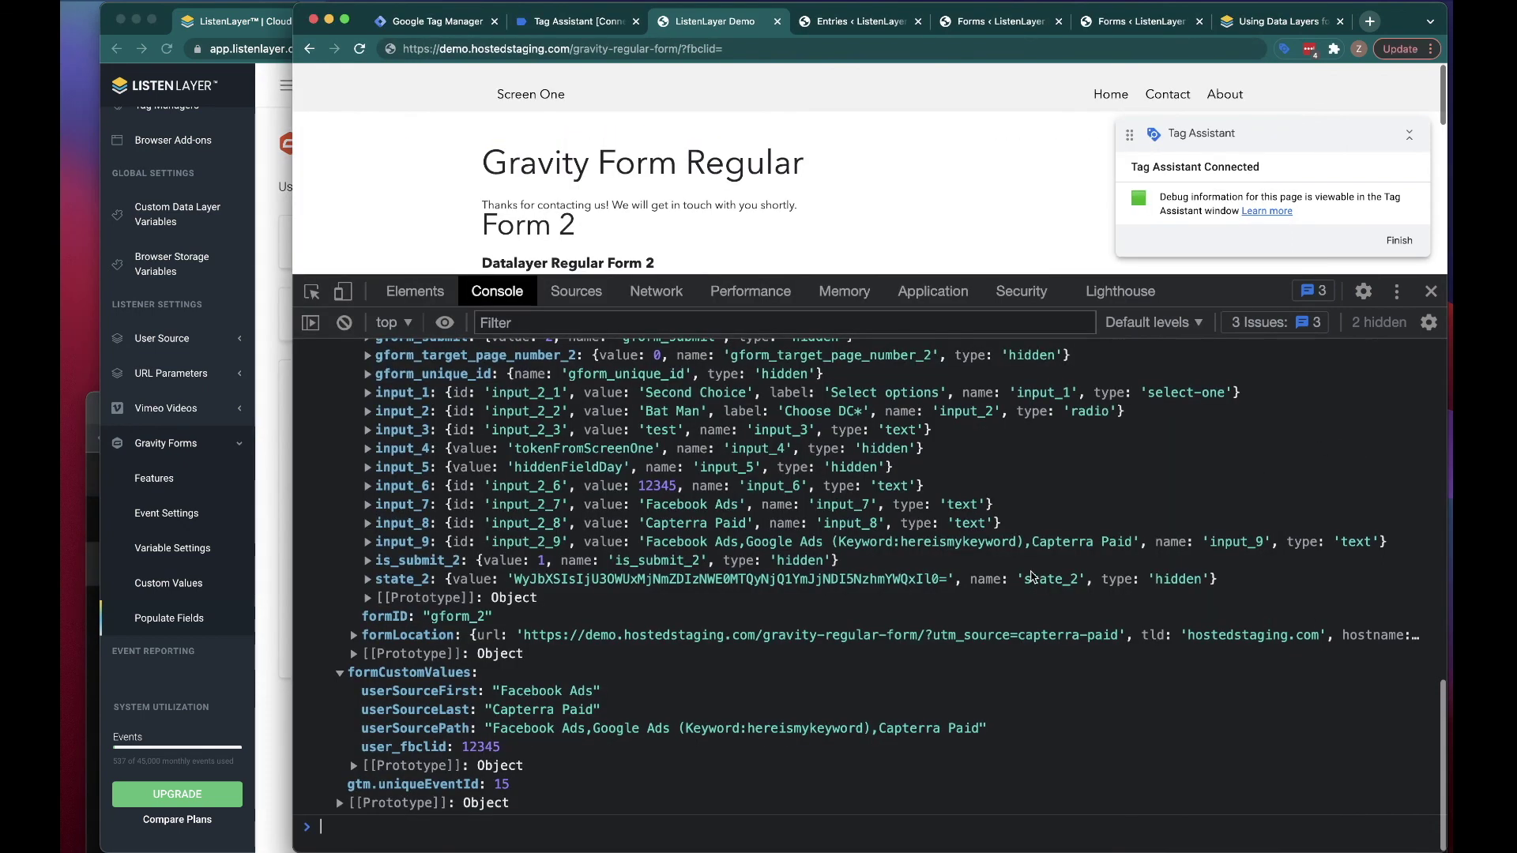
scroll(748, 594, up, 5)
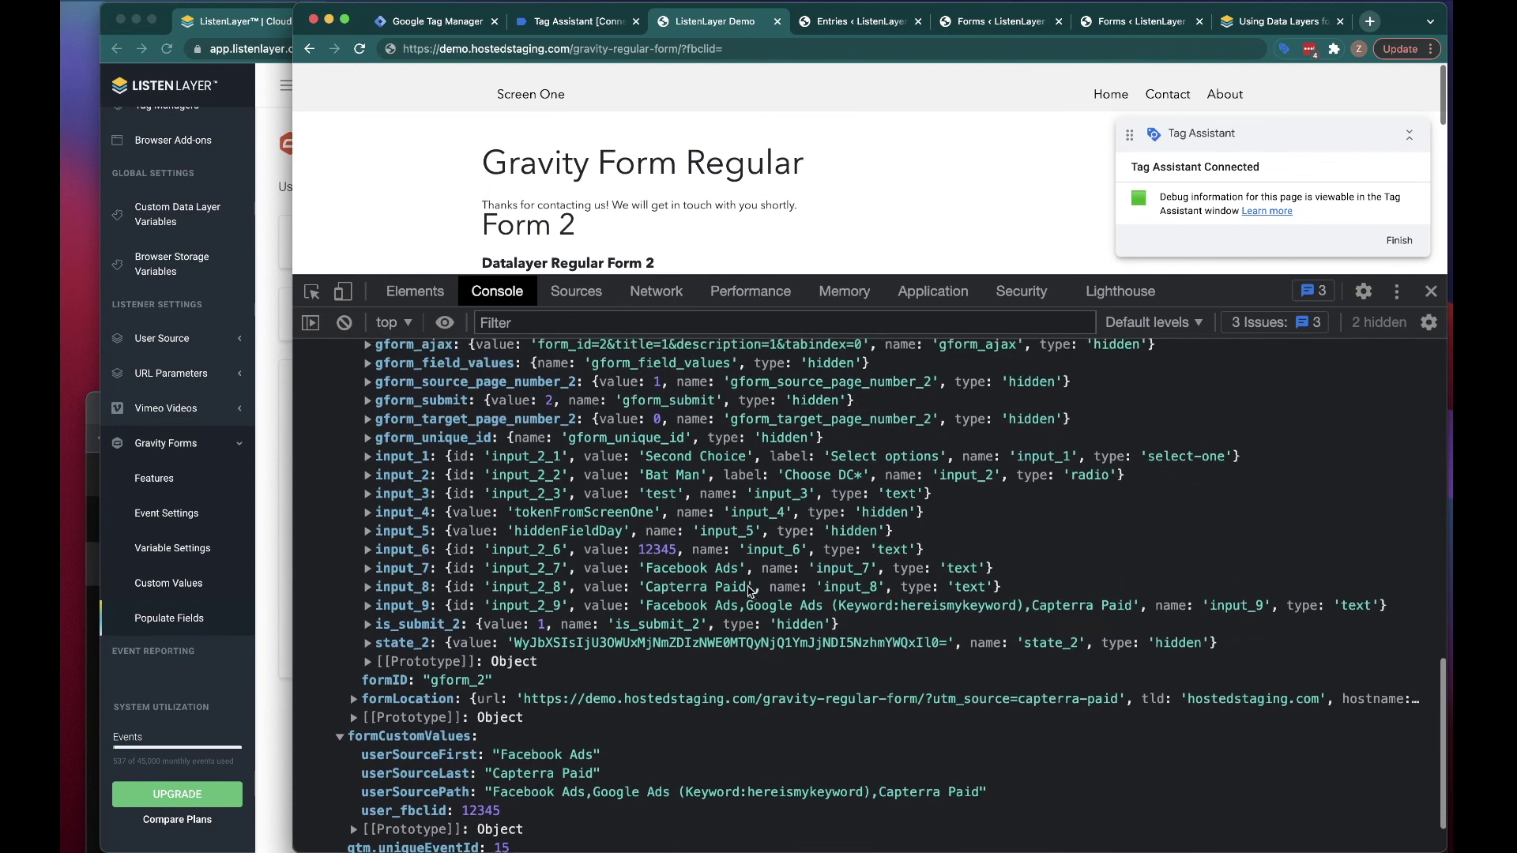
scroll(612, 545, up, 1)
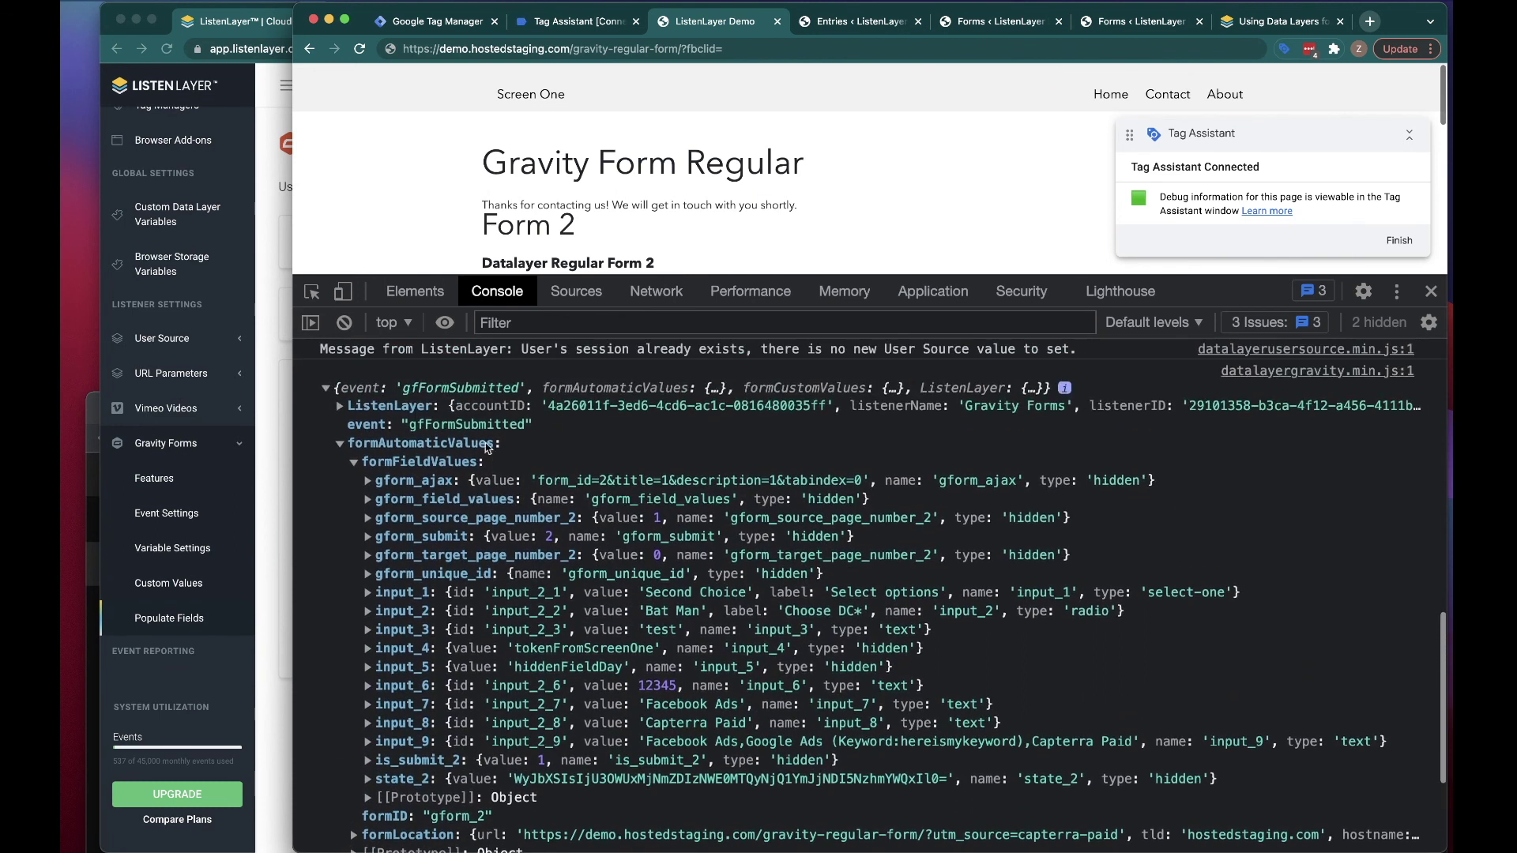
click(369, 687)
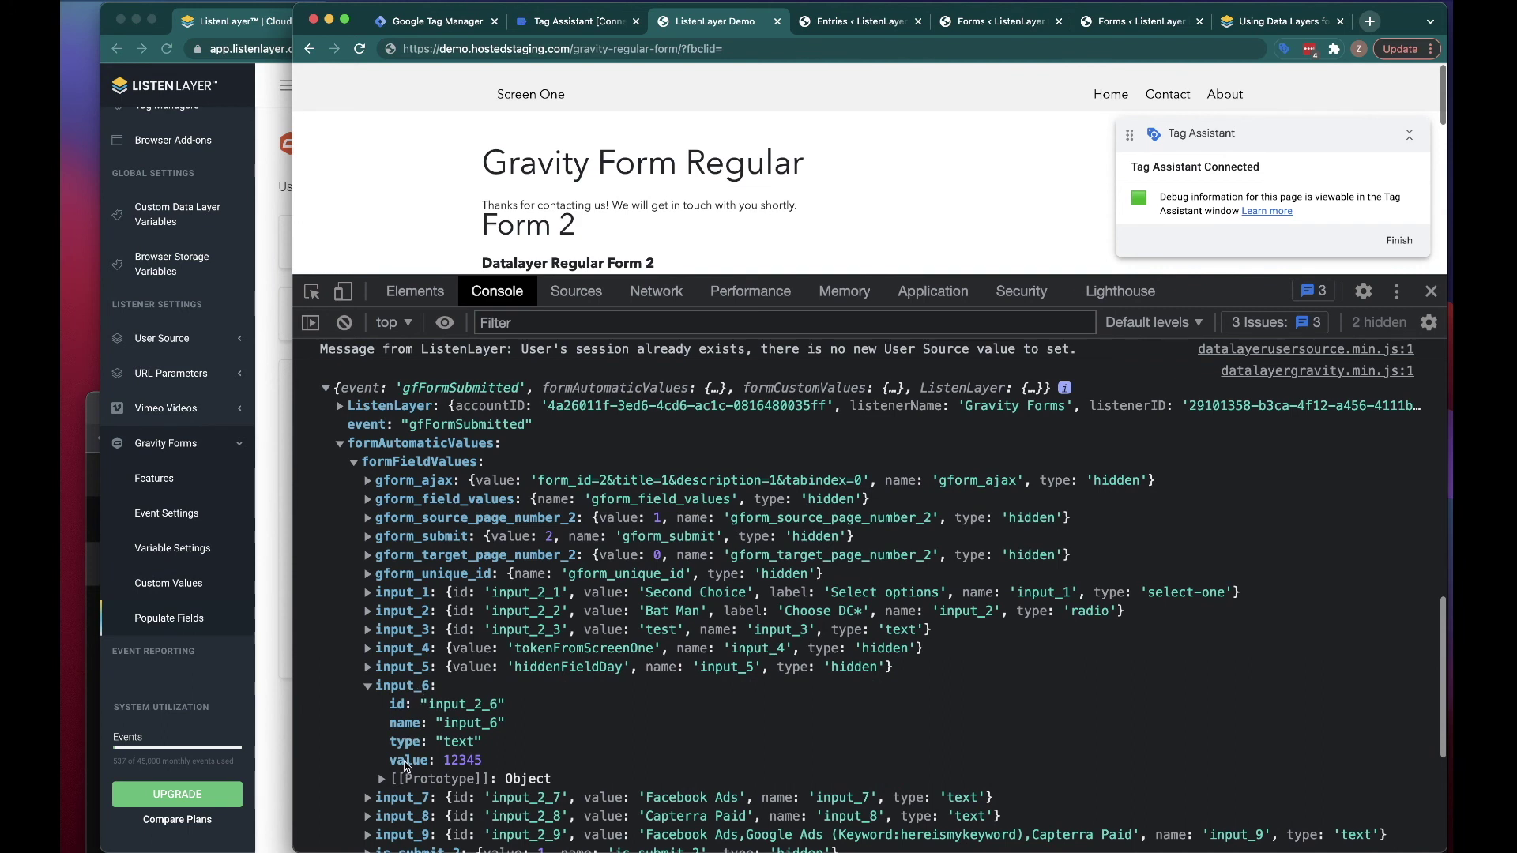
scroll(407, 765, down, 3)
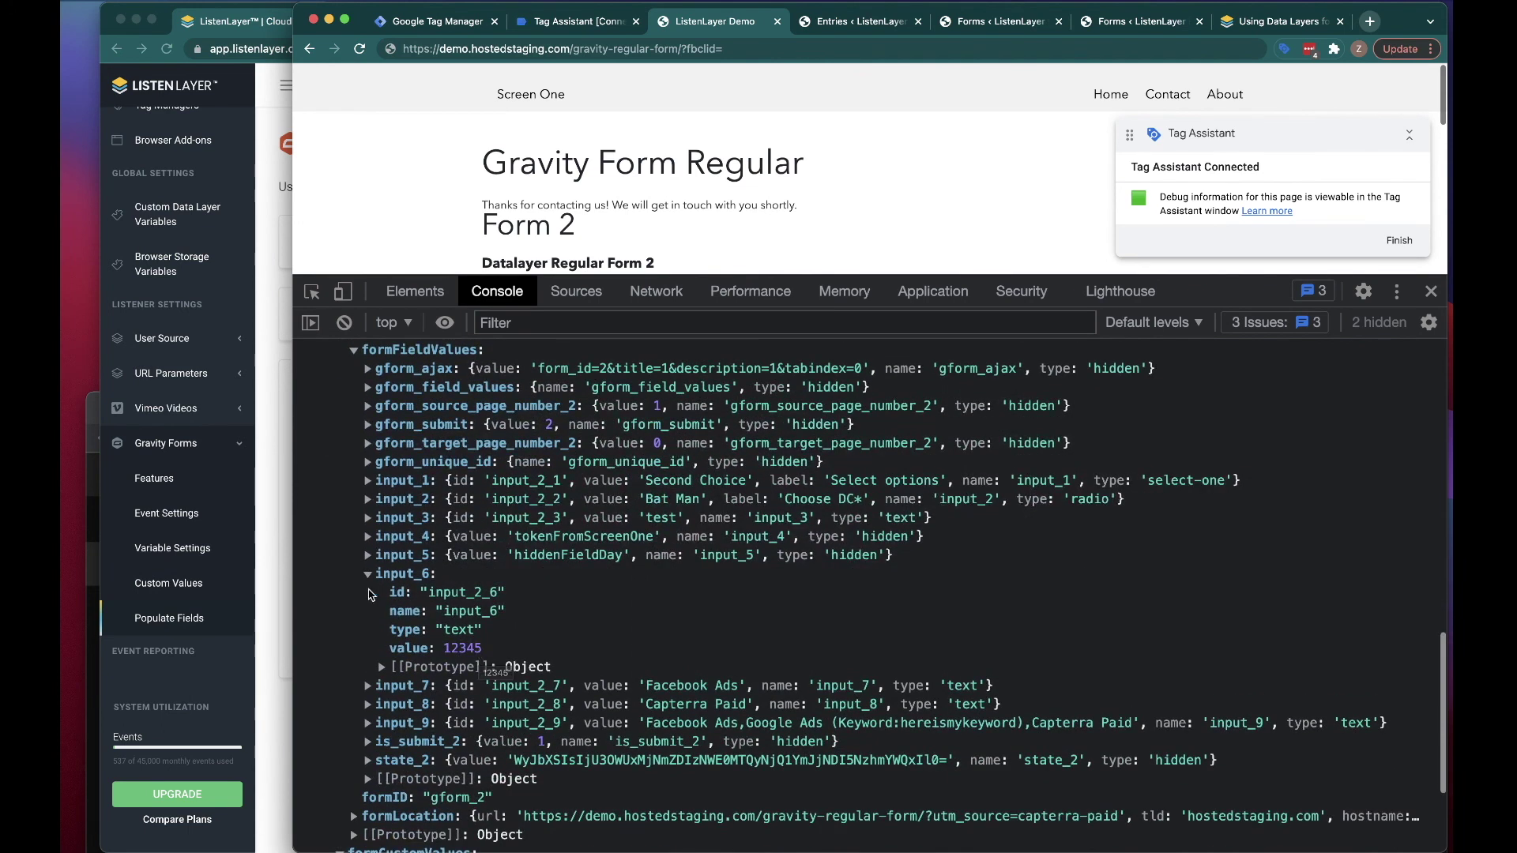
scroll(387, 642, down, 1)
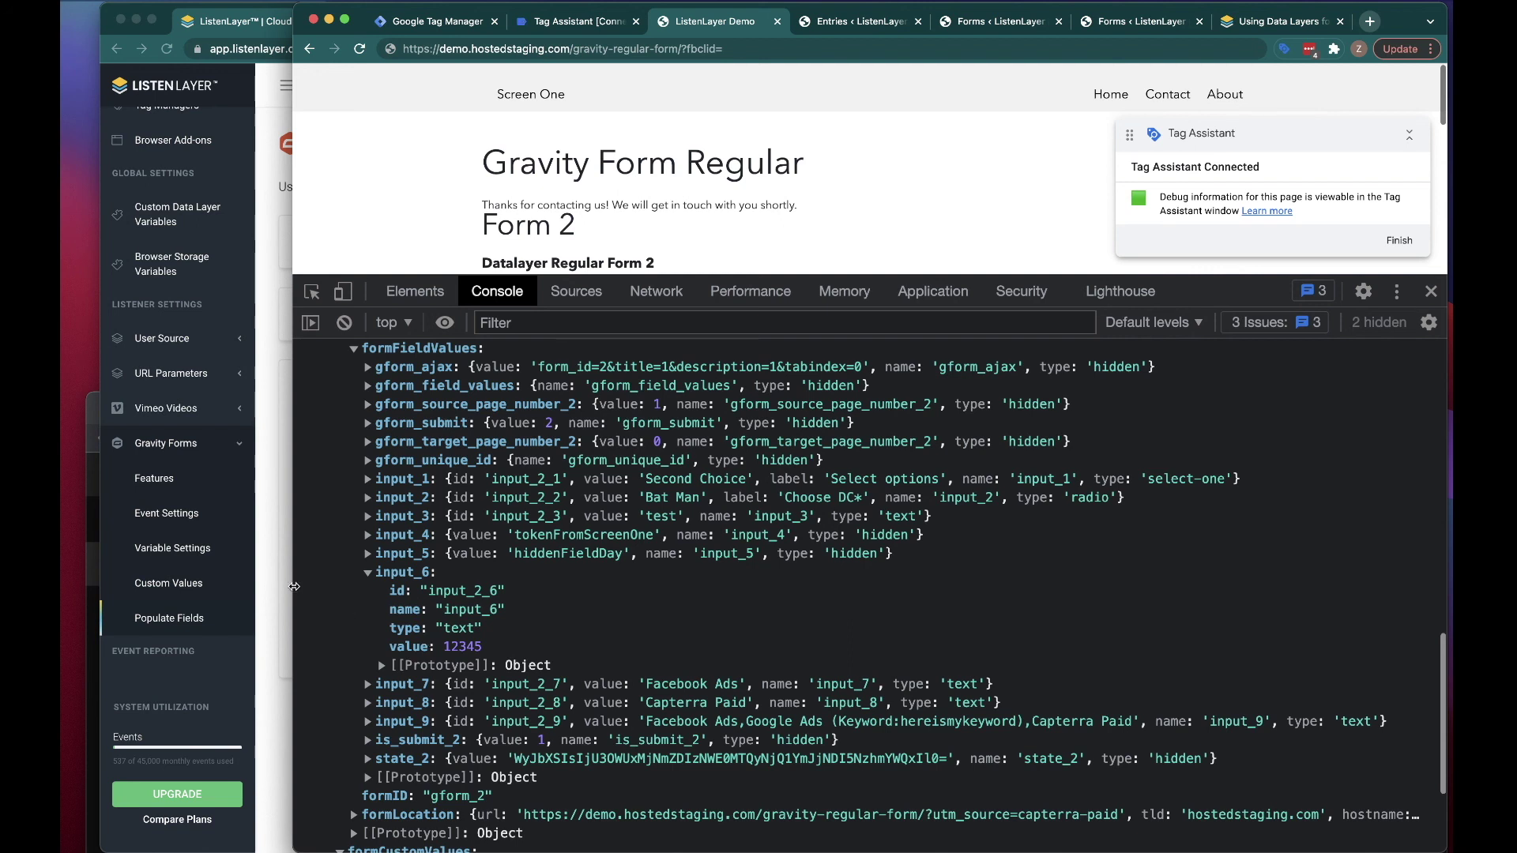
click(259, 588)
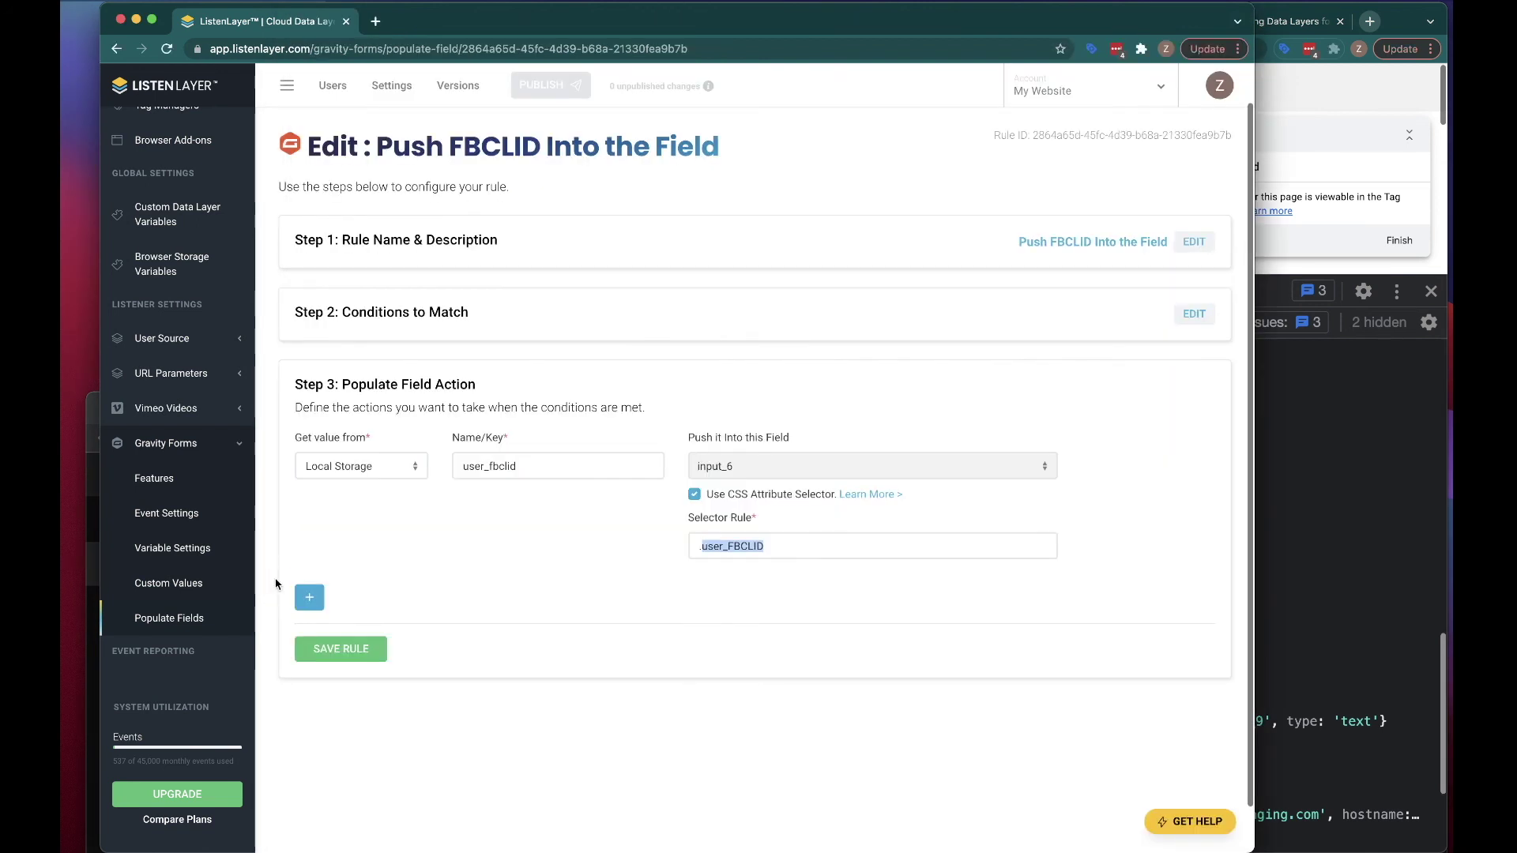